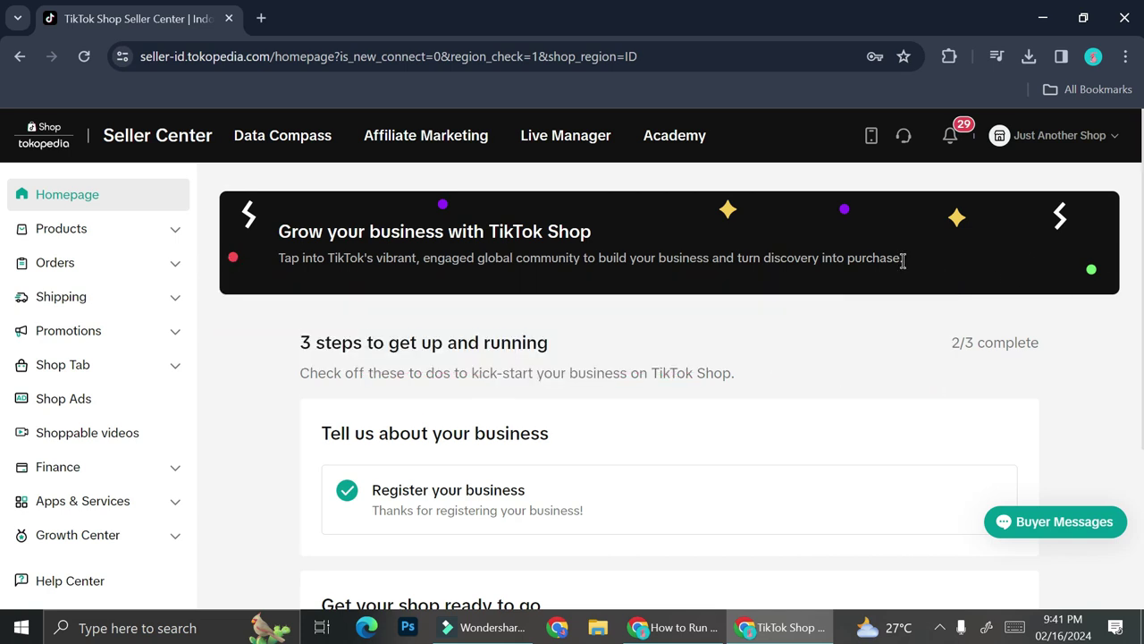
Start adding the shop's first product with the manual upload option
{"action": "scroll", "coordinate": [902, 260], "scroll_direction": "down", "scroll_amount": 1}
{"action": "scroll", "coordinate": [902, 260], "scroll_direction": "down", "scroll_amount": 1}
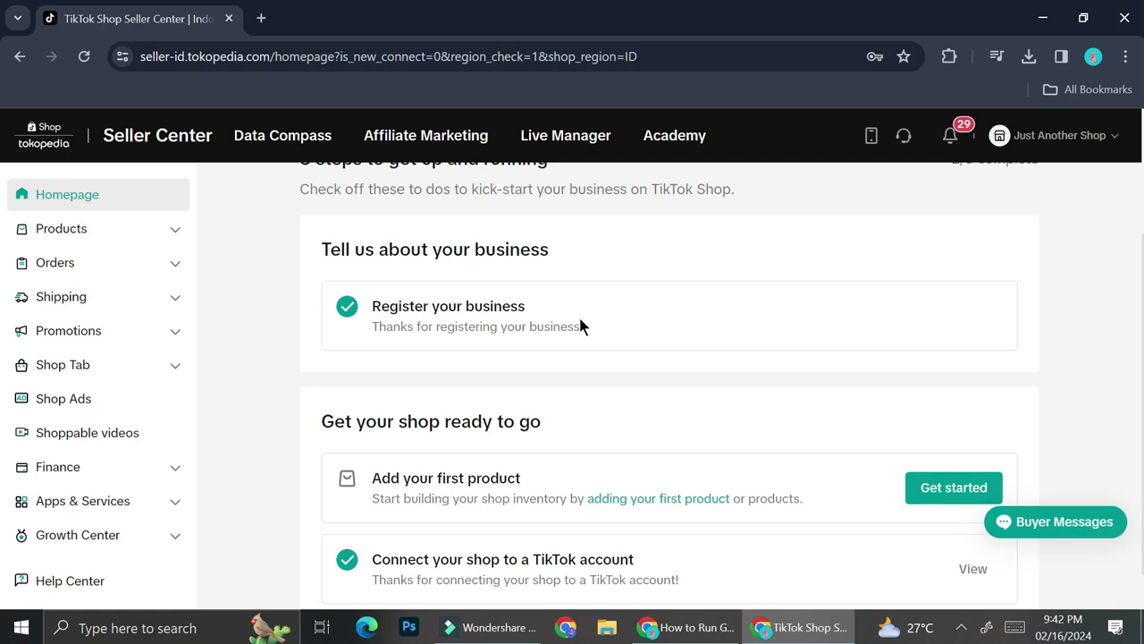
{"action": "scroll", "coordinate": [561, 516], "scroll_direction": "down", "scroll_amount": 1}
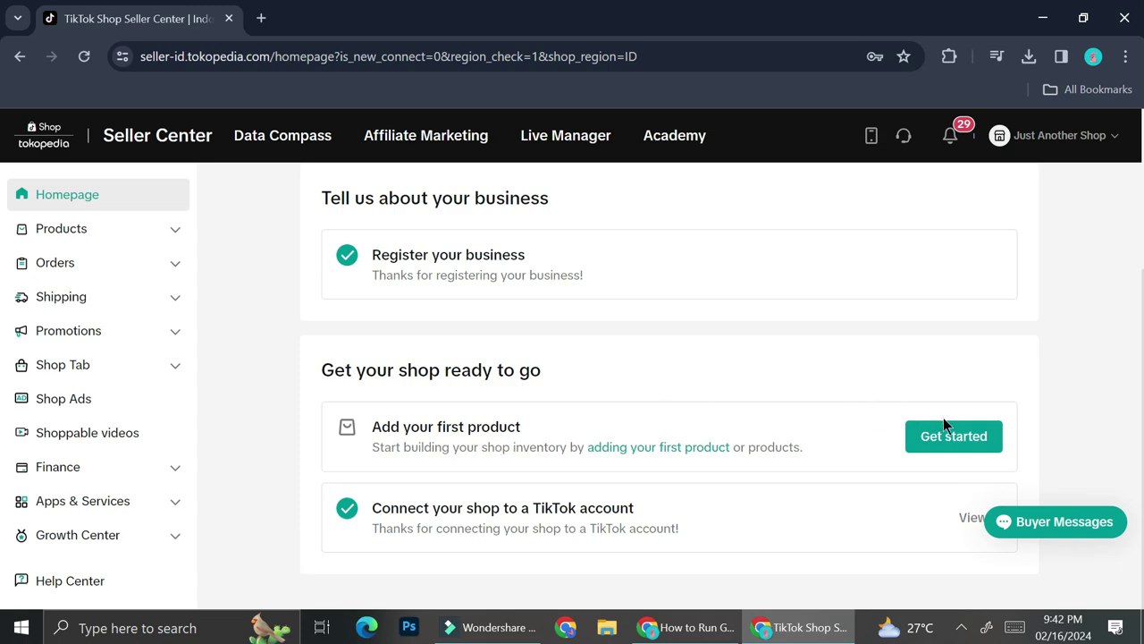
{"action": "left_click", "coordinate": [952, 438]}
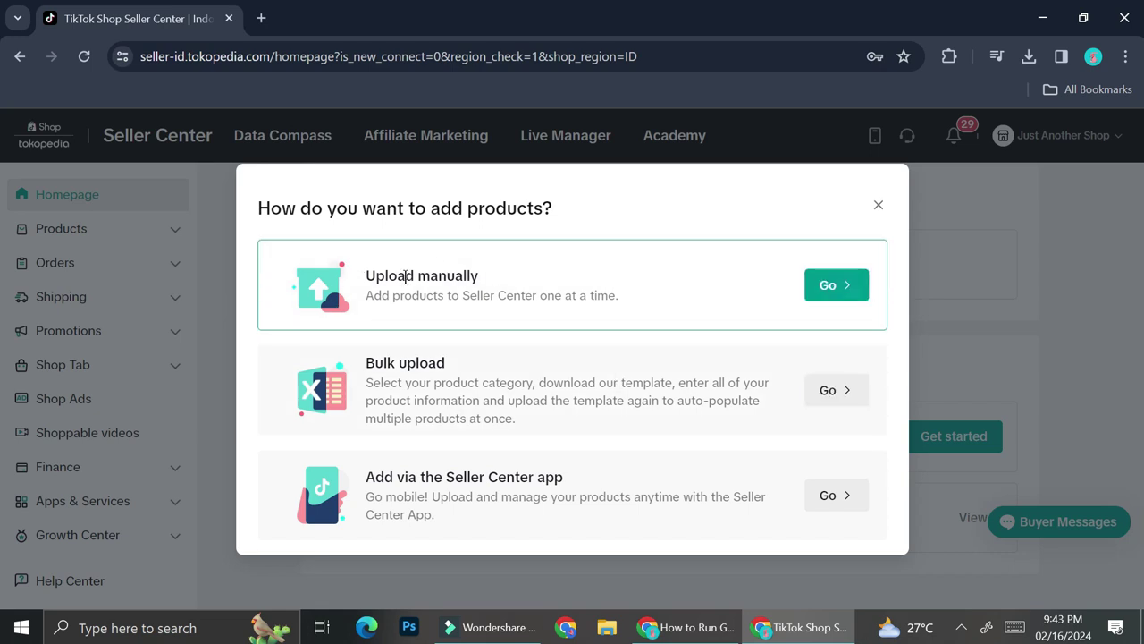
{"action": "left_click", "coordinate": [841, 284]}
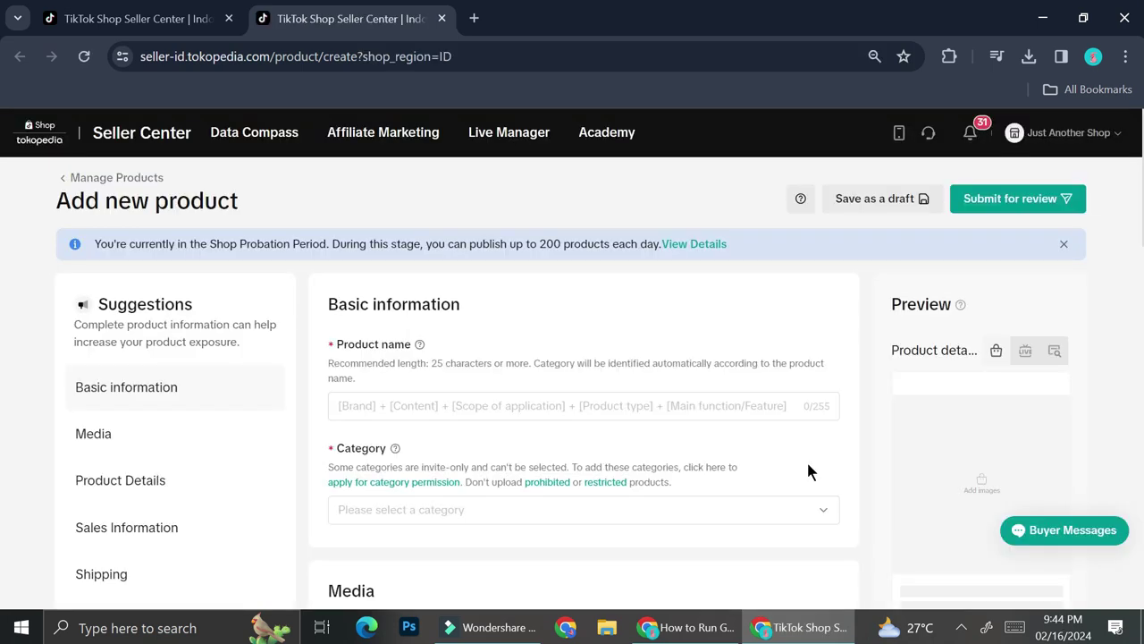
{"action": "key", "text": "ctrl+plus"}
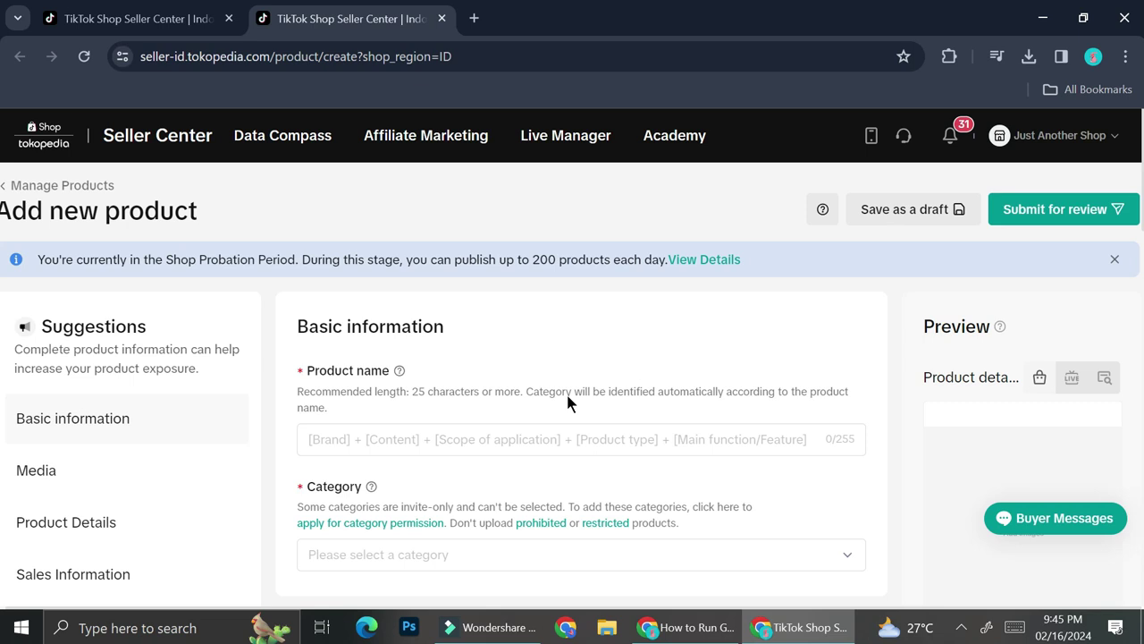
Open Amazon in a new browser tab using the suggested affiliate program sign-up page
{"action": "left_click", "coordinate": [474, 18]}
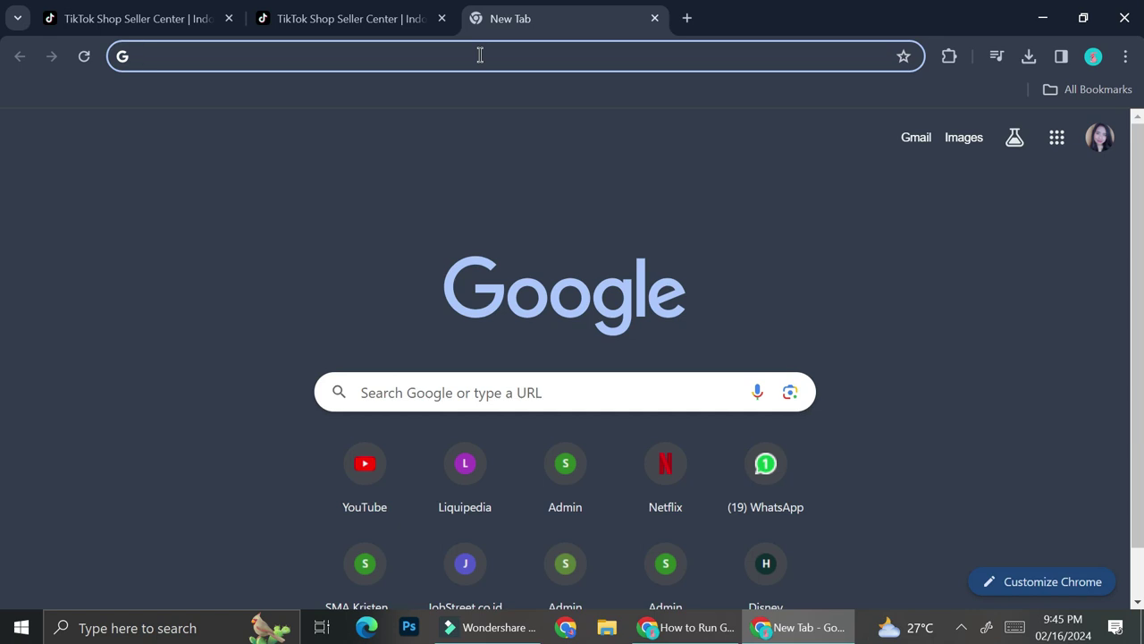
{"action": "type", "text": "amazob"}
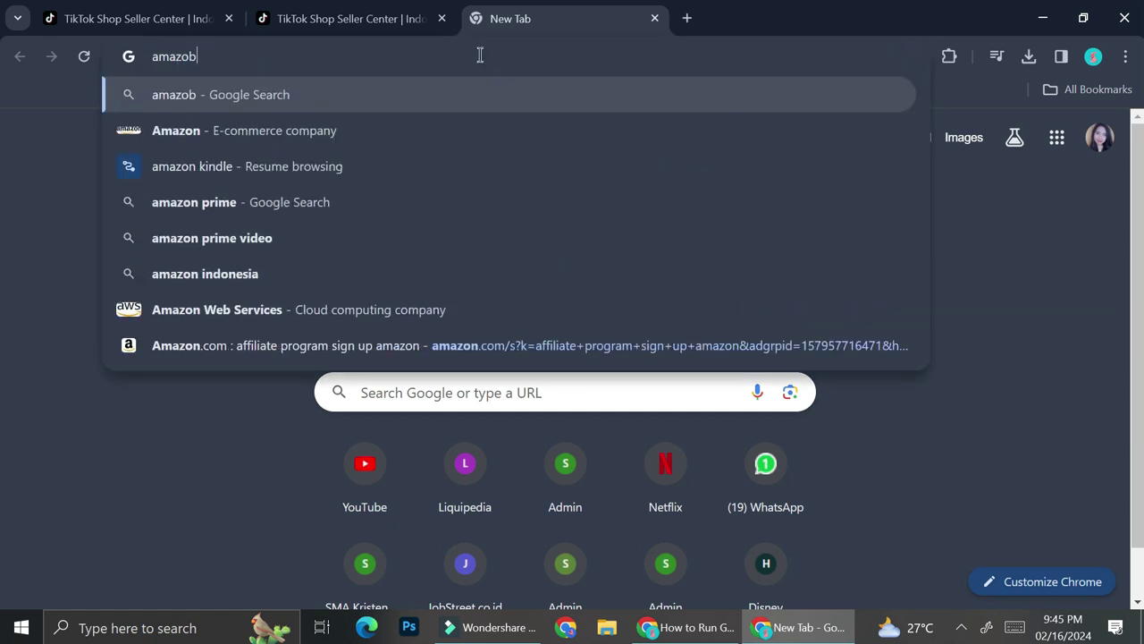
{"action": "key", "text": "BackSpace"}
{"action": "type", "text": "n"}
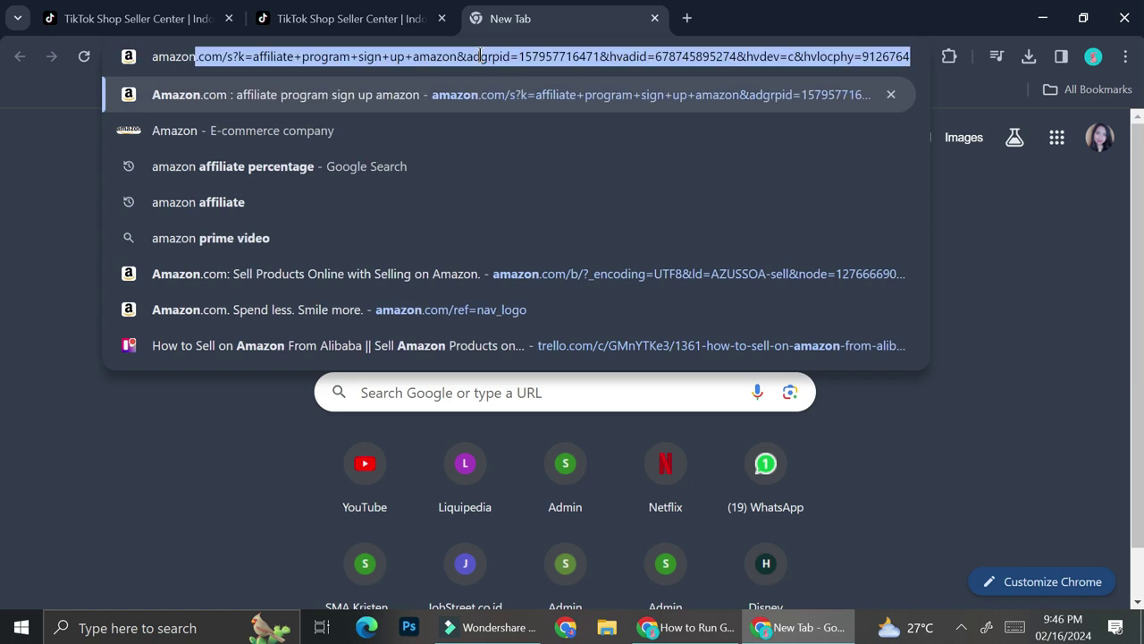
{"action": "left_click", "coordinate": [436, 102]}
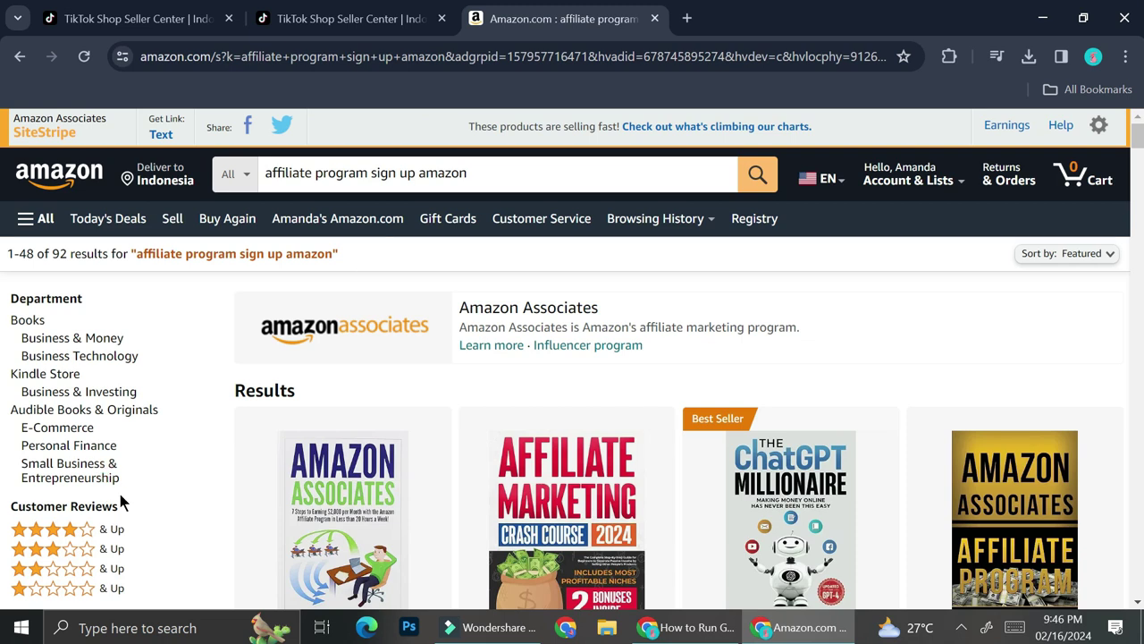
Search Amazon for "headset" and open the NUBWO HW02 USB Headset listing
{"action": "left_click", "coordinate": [495, 170]}
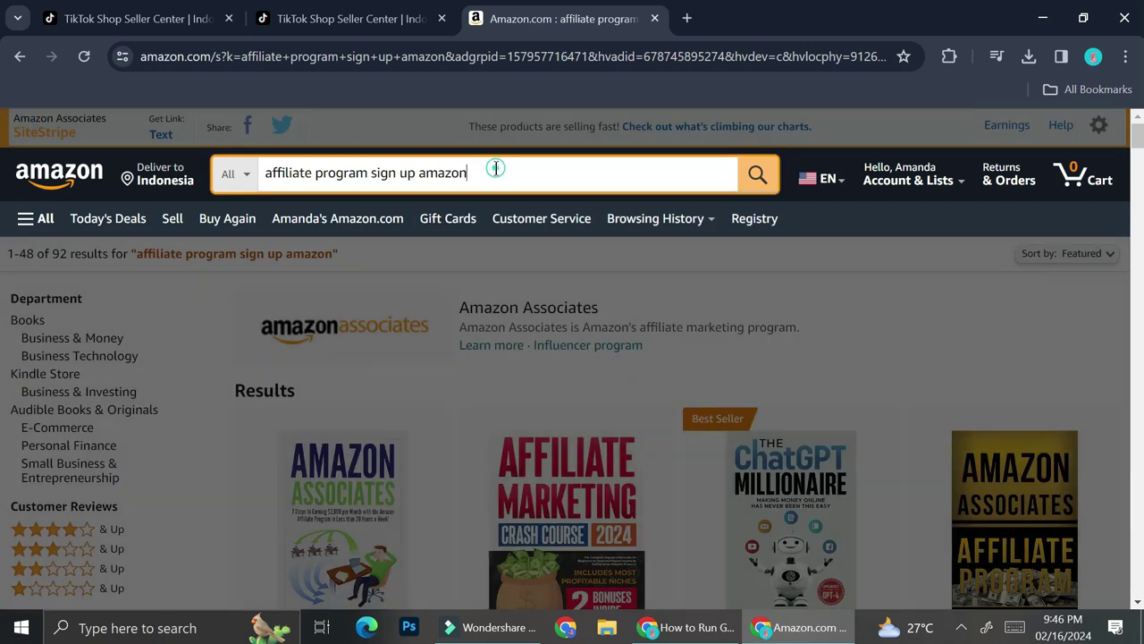
{"action": "key", "text": "BackSpace"}
{"action": "key", "text": "BackSpace"}
{"action": "key", "text": "BackSpace"}
{"action": "key", "text": "BackSpace"}
{"action": "key", "text": "BackSpace"}
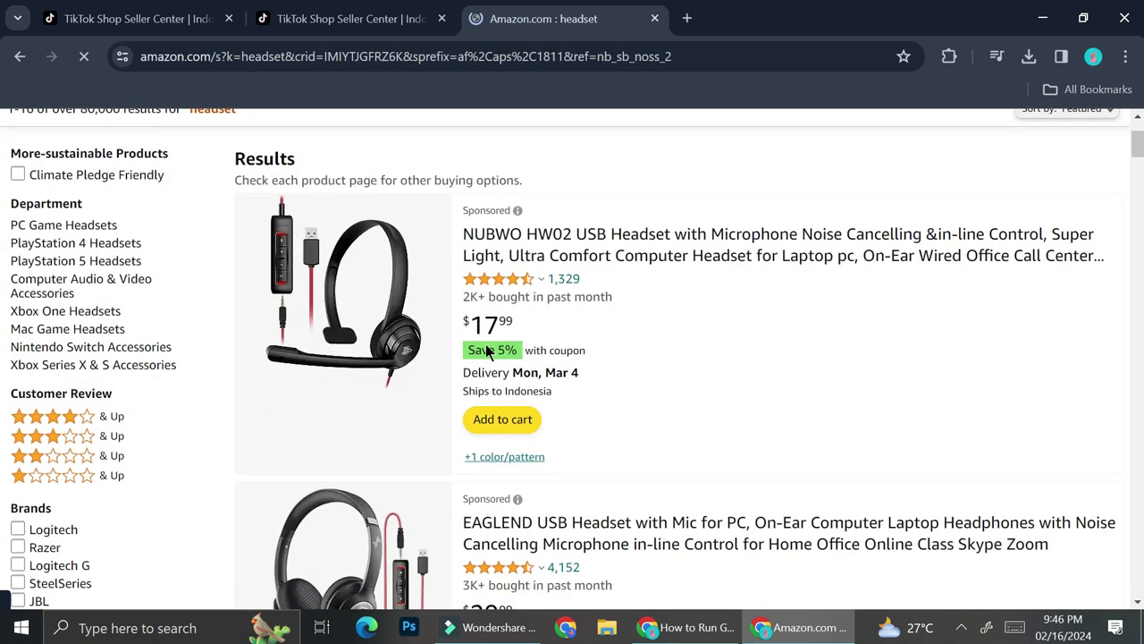
{"action": "left_click", "coordinate": [542, 237]}
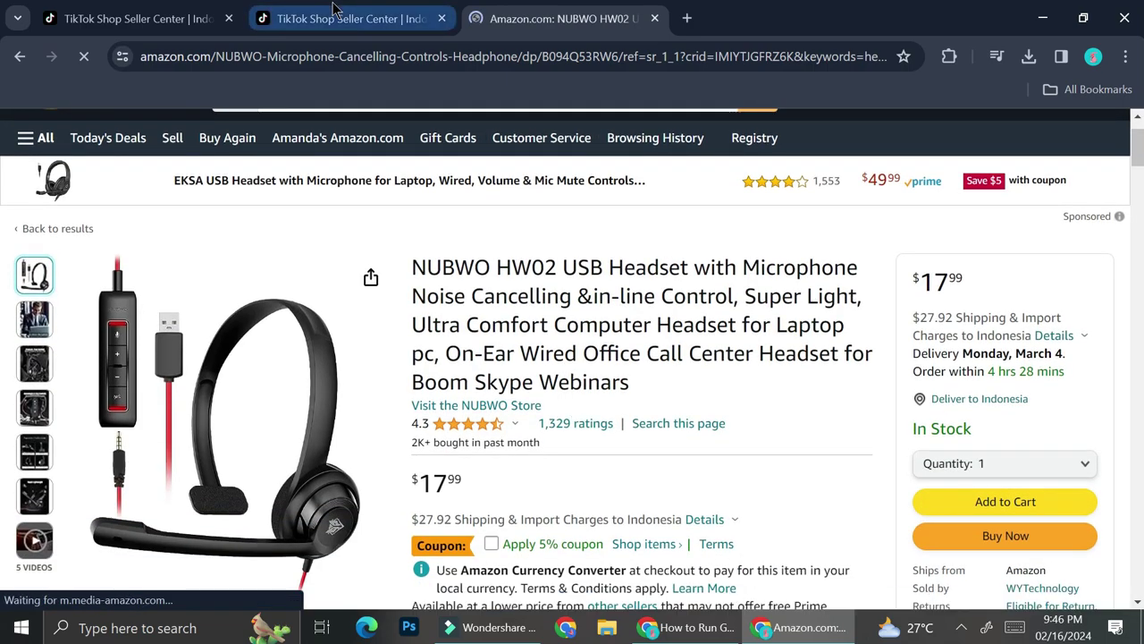
Review the headset's details on Amazon and the basic information and media fields of the new product form
{"action": "scroll", "coordinate": [574, 310], "scroll_direction": "down", "scroll_amount": 3}
{"action": "scroll", "coordinate": [574, 313], "scroll_direction": "down", "scroll_amount": 10}
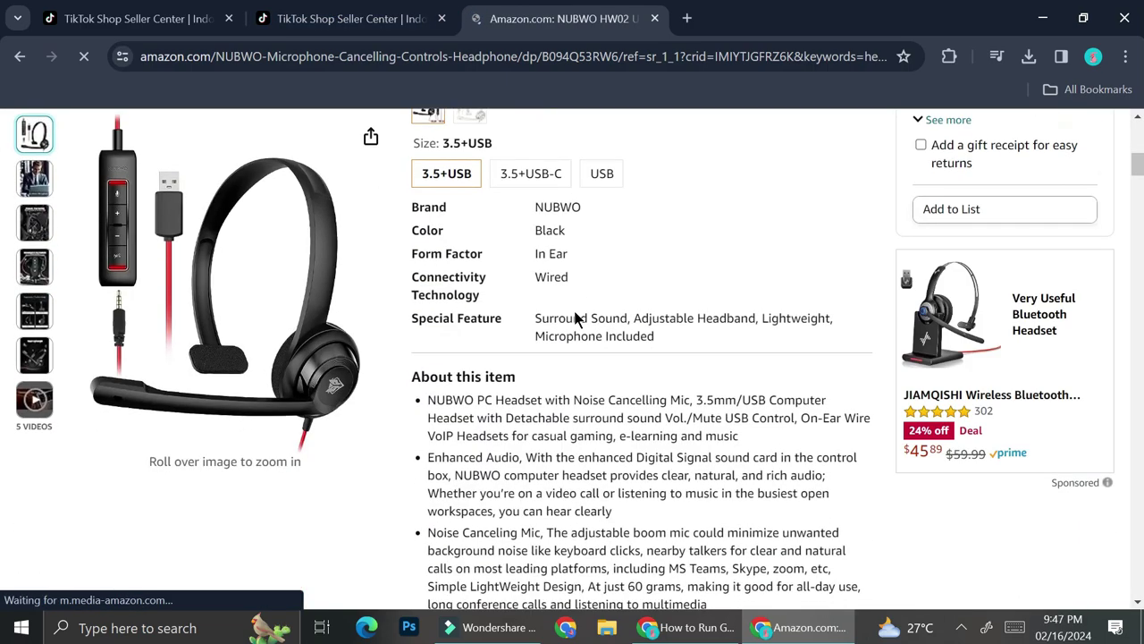
{"action": "scroll", "coordinate": [575, 319], "scroll_direction": "up", "scroll_amount": 15}
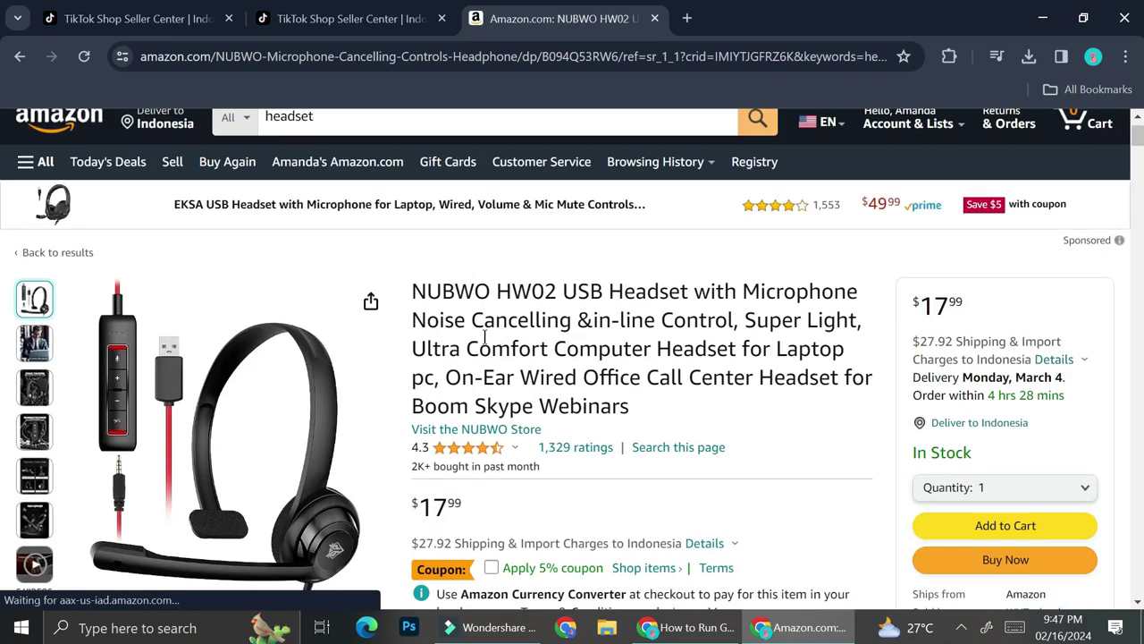
{"action": "key", "text": "ctrl+shift+Tab"}
{"action": "scroll", "coordinate": [498, 391], "scroll_direction": "down", "scroll_amount": 1}
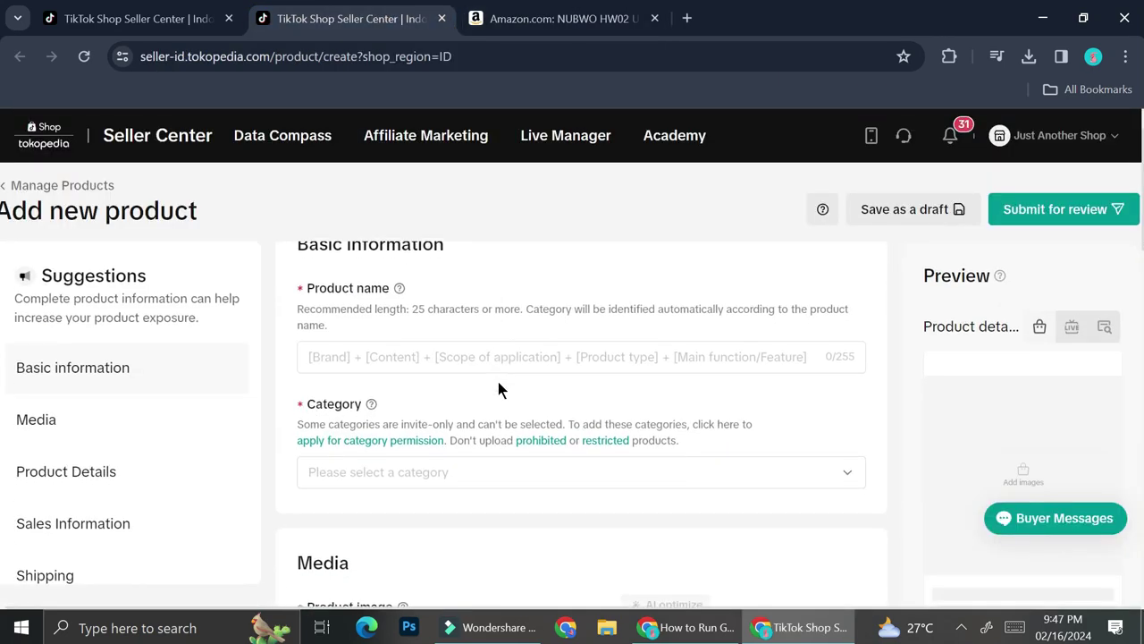
{"action": "scroll", "coordinate": [623, 410], "scroll_direction": "down", "scroll_amount": 3}
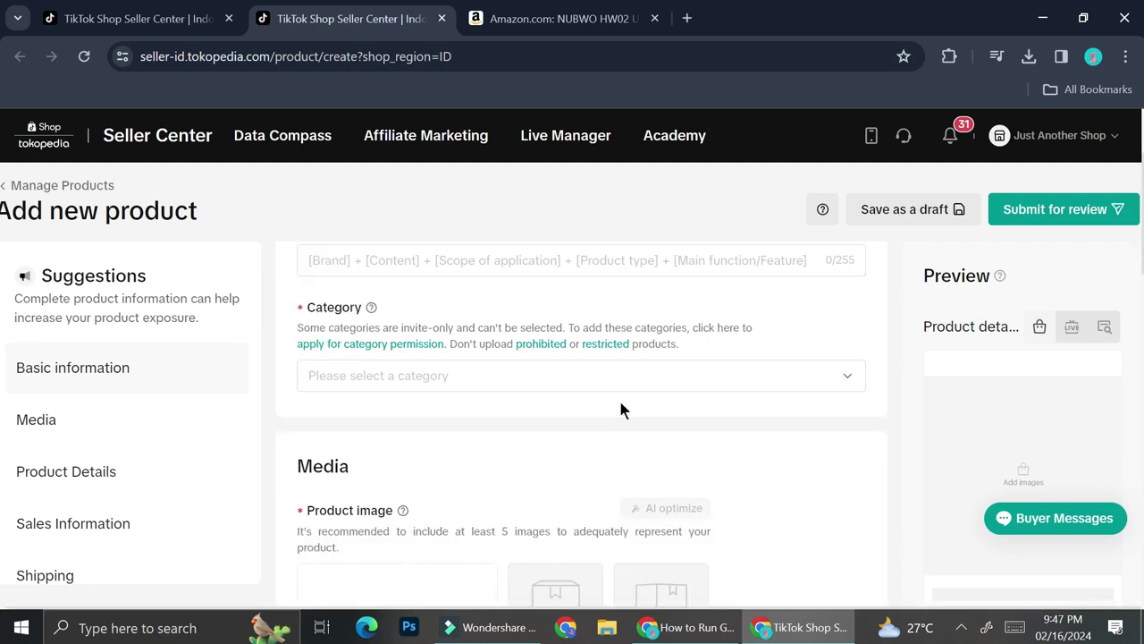
{"action": "scroll", "coordinate": [620, 409], "scroll_direction": "up", "scroll_amount": 4}
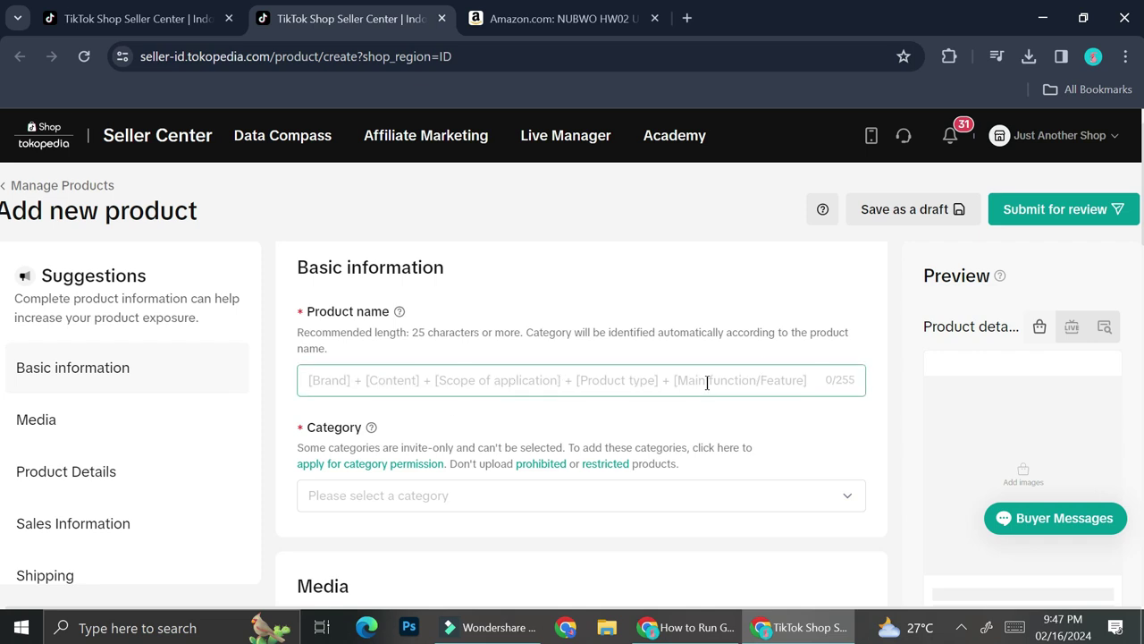
Copy the full NUBWO HW02 headset title from the Amazon listing into the new product's name
{"action": "left_click", "coordinate": [589, 8]}
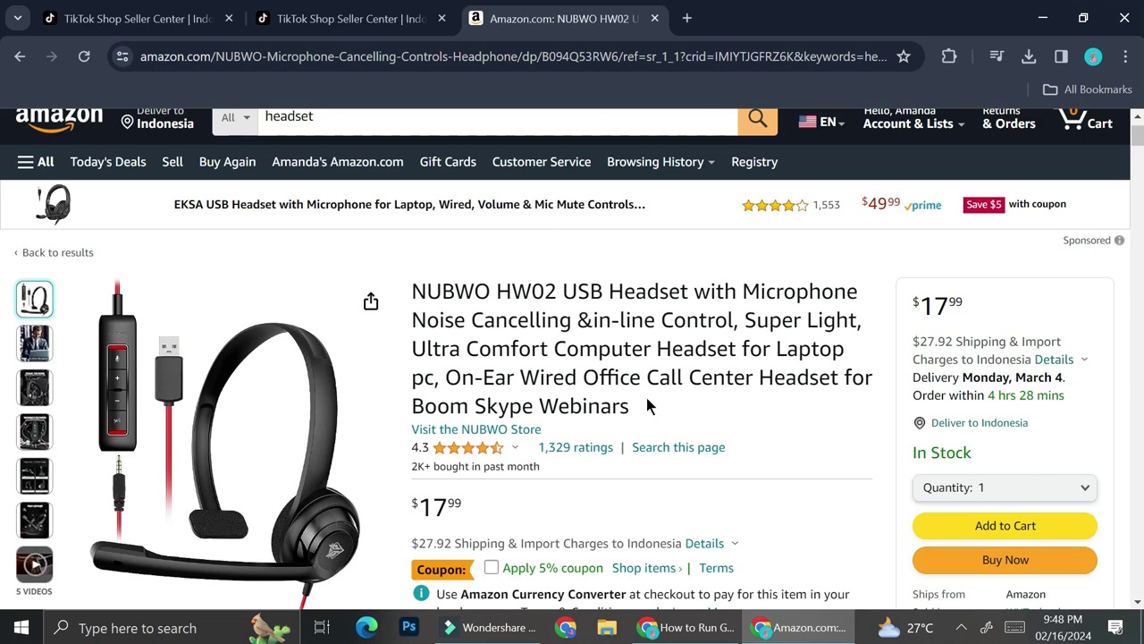
{"action": "mouse_move", "coordinate": [386, 293]}
{"action": "left_click_drag", "start_coordinate": [631, 407], "coordinate": [415, 283]}
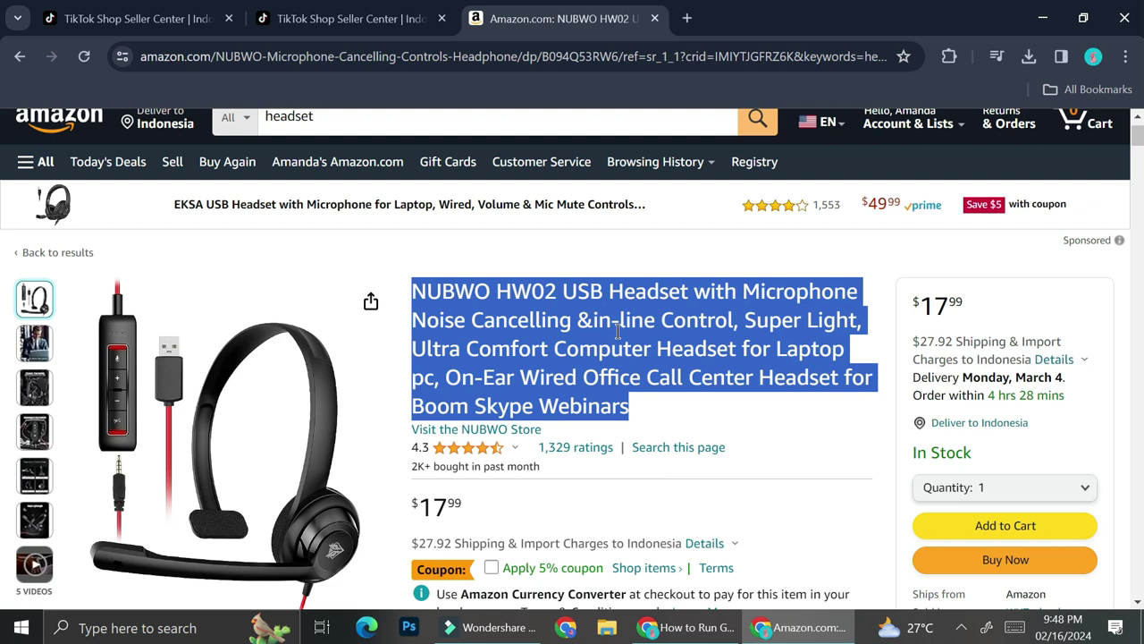
{"action": "left_click", "coordinate": [313, 18]}
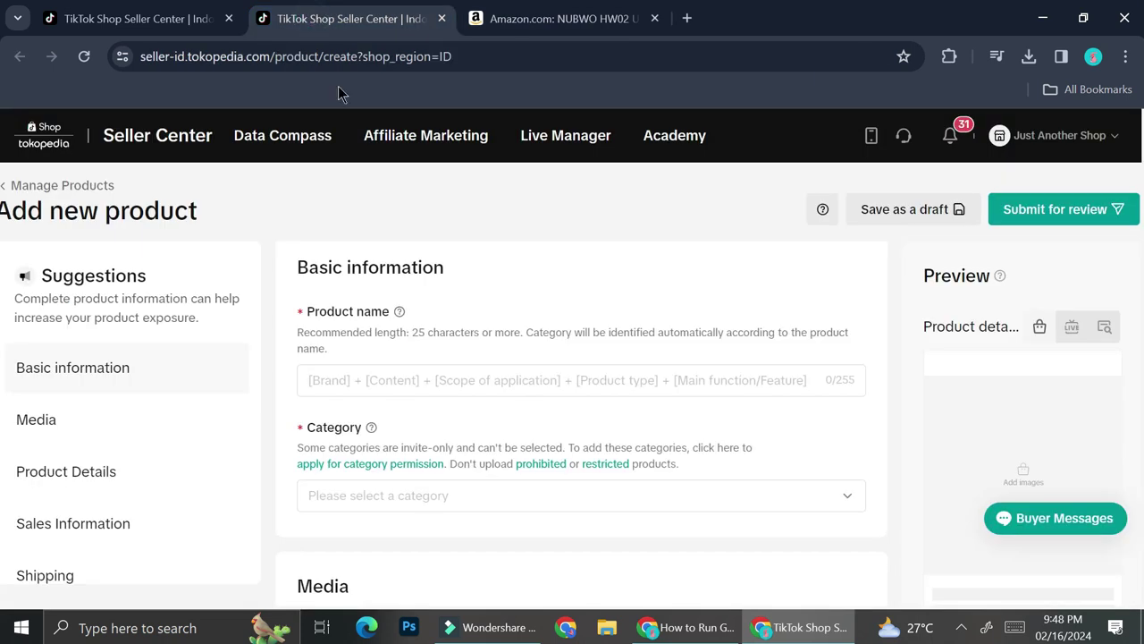
{"action": "left_click", "coordinate": [438, 381]}
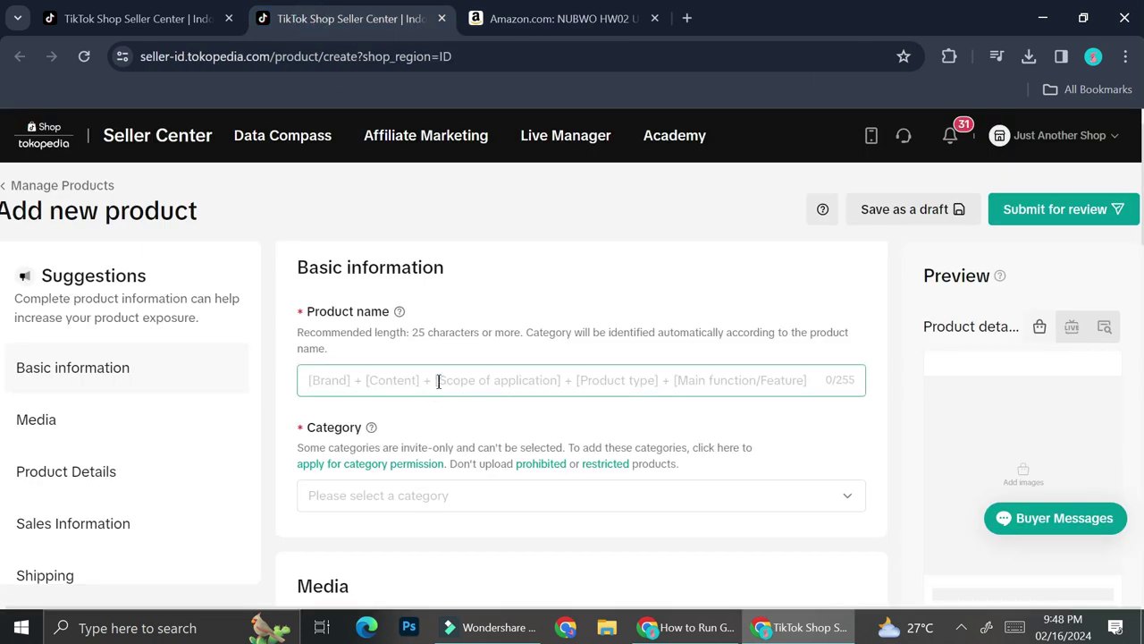
{"action": "key", "text": "ctrl+v"}
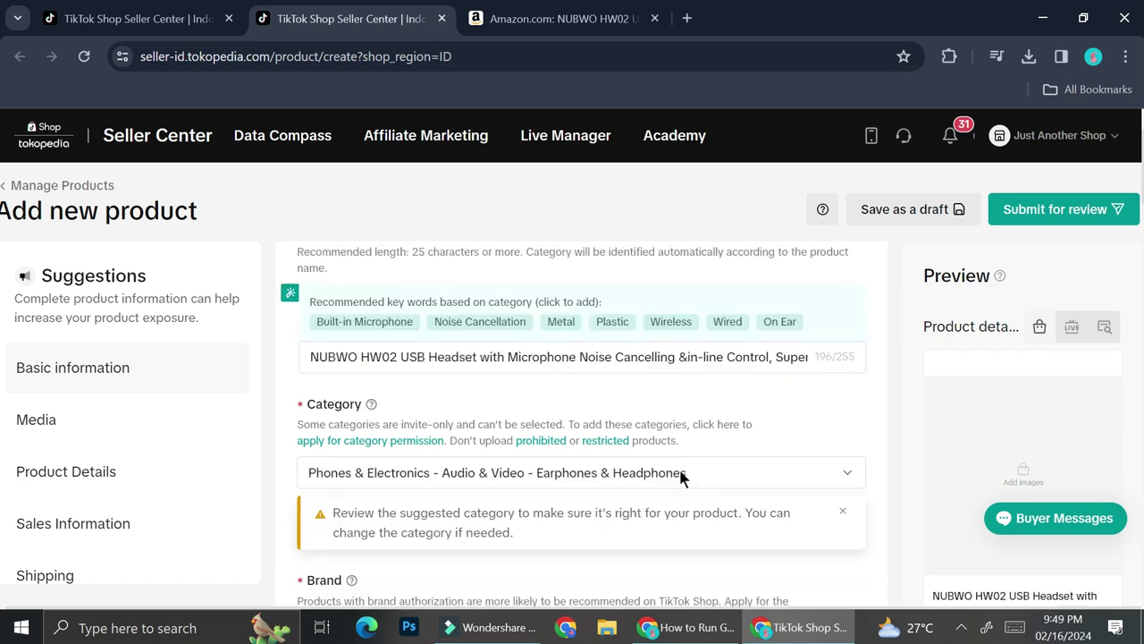
Examine the suggested product category and the list of alternative categories without changing the selection
{"action": "scroll", "coordinate": [679, 469], "scroll_direction": "down", "scroll_amount": 1}
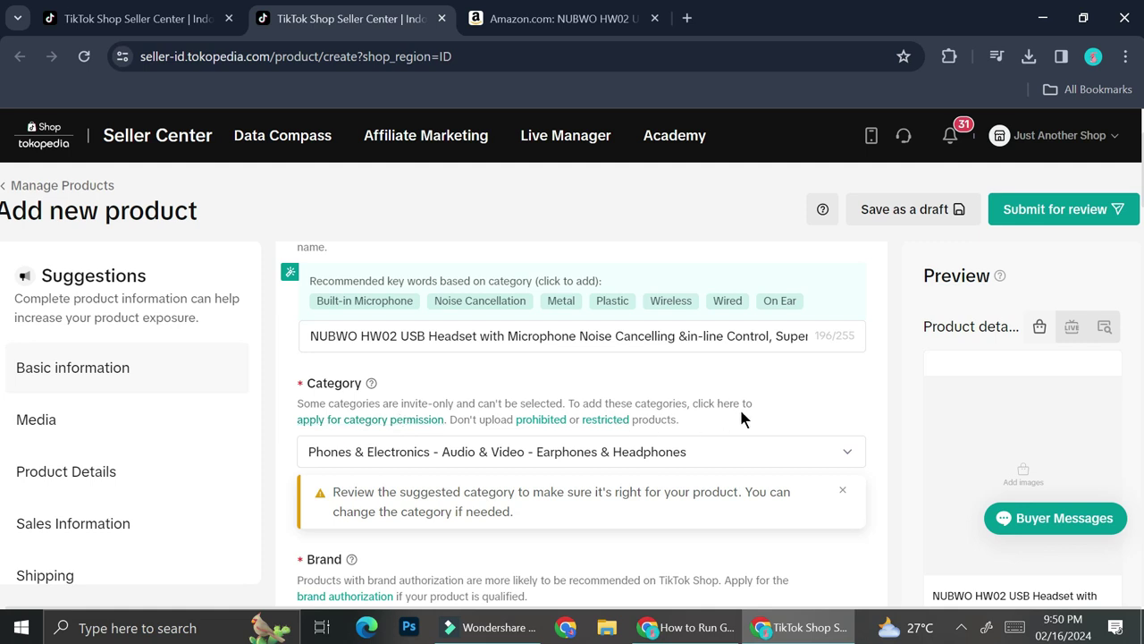
{"action": "left_click", "coordinate": [417, 452]}
{"action": "left_click", "coordinate": [418, 452]}
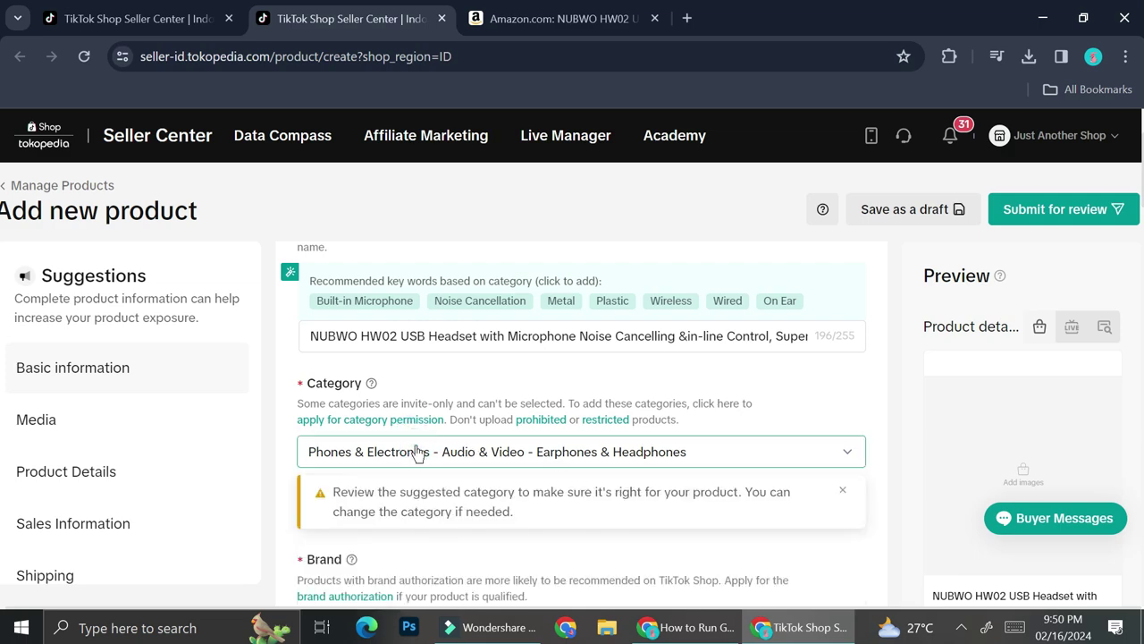
{"action": "left_click", "coordinate": [417, 451]}
{"action": "scroll", "coordinate": [402, 472], "scroll_direction": "down", "scroll_amount": 2}
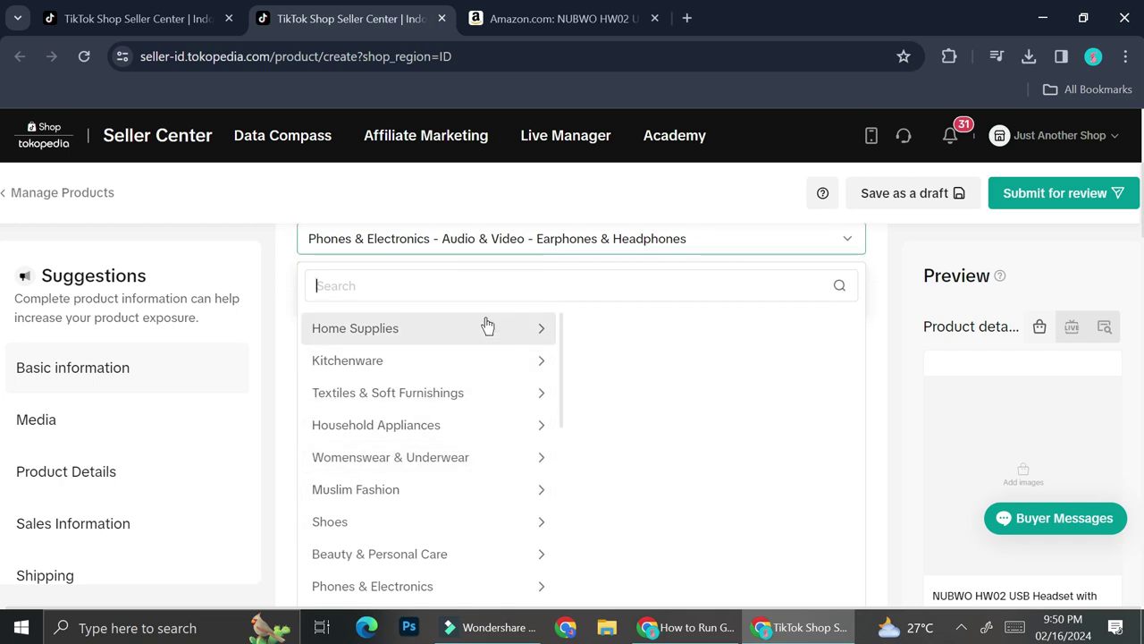
{"action": "scroll", "coordinate": [498, 332], "scroll_direction": "up", "scroll_amount": 1}
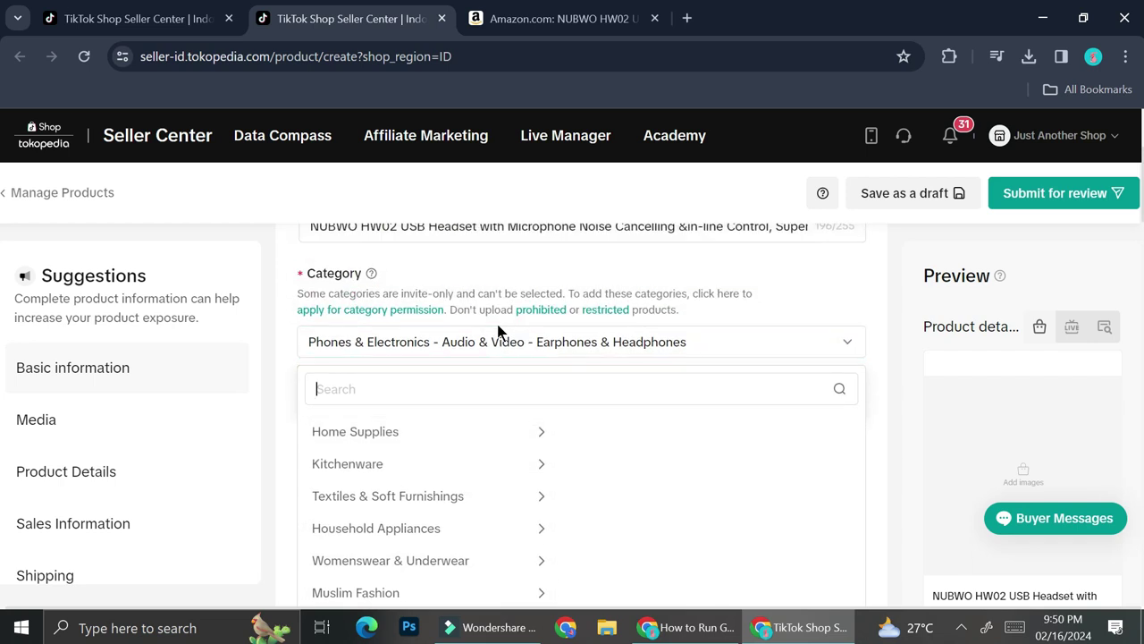
{"action": "left_click", "coordinate": [711, 340]}
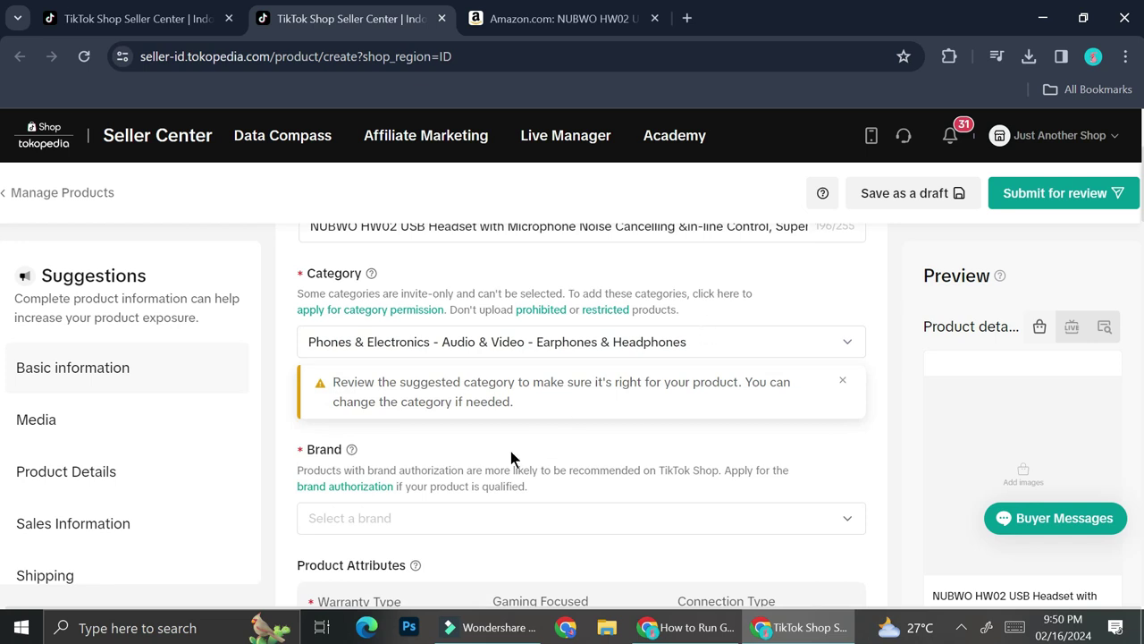
Set the product's brand to No brand
{"action": "scroll", "coordinate": [511, 459], "scroll_direction": "down", "scroll_amount": 1}
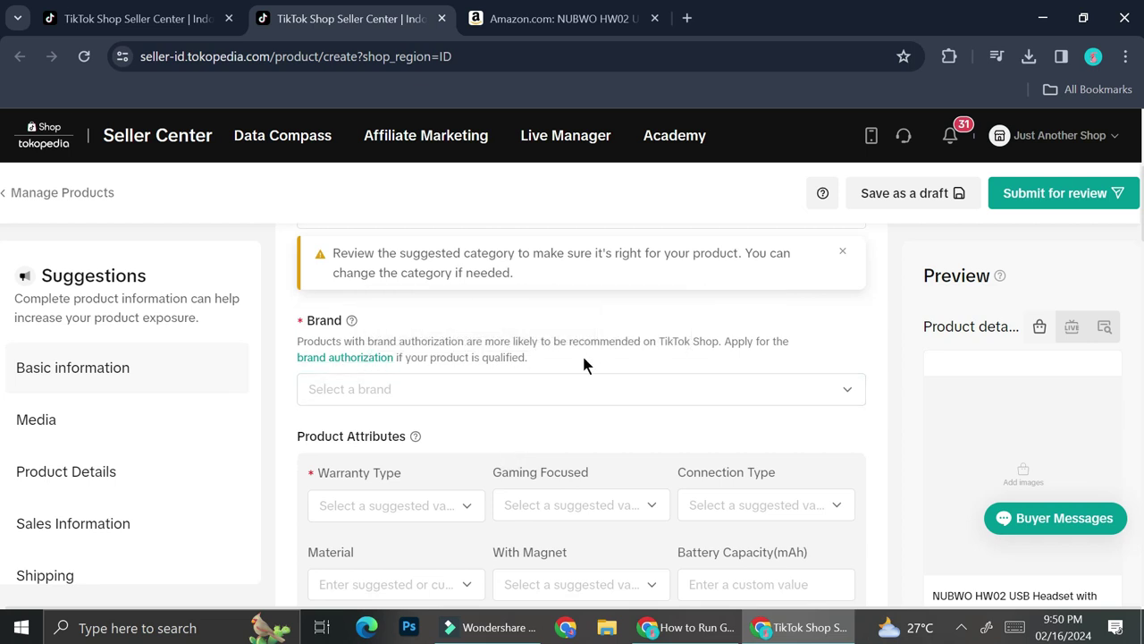
{"action": "left_click", "coordinate": [465, 388]}
{"action": "scroll", "coordinate": [463, 363], "scroll_direction": "down", "scroll_amount": 3}
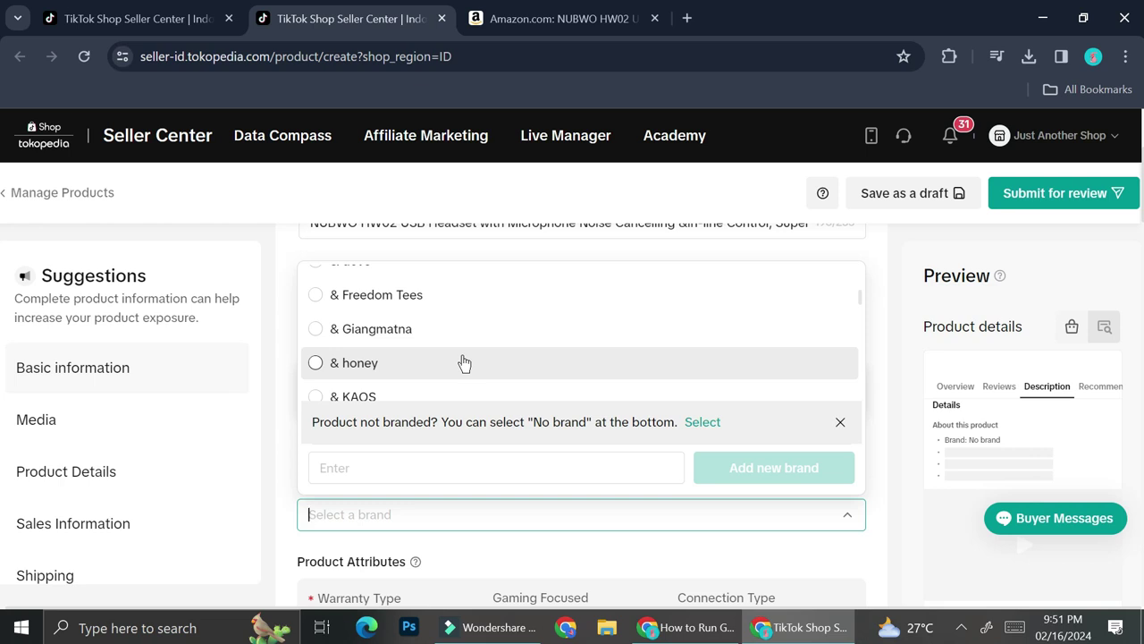
{"action": "left_click", "coordinate": [402, 474]}
{"action": "type", "text": "no bra"}
{"action": "key", "text": "ctrl+a"}
{"action": "key", "text": "BackSpace"}
{"action": "left_click", "coordinate": [702, 424]}
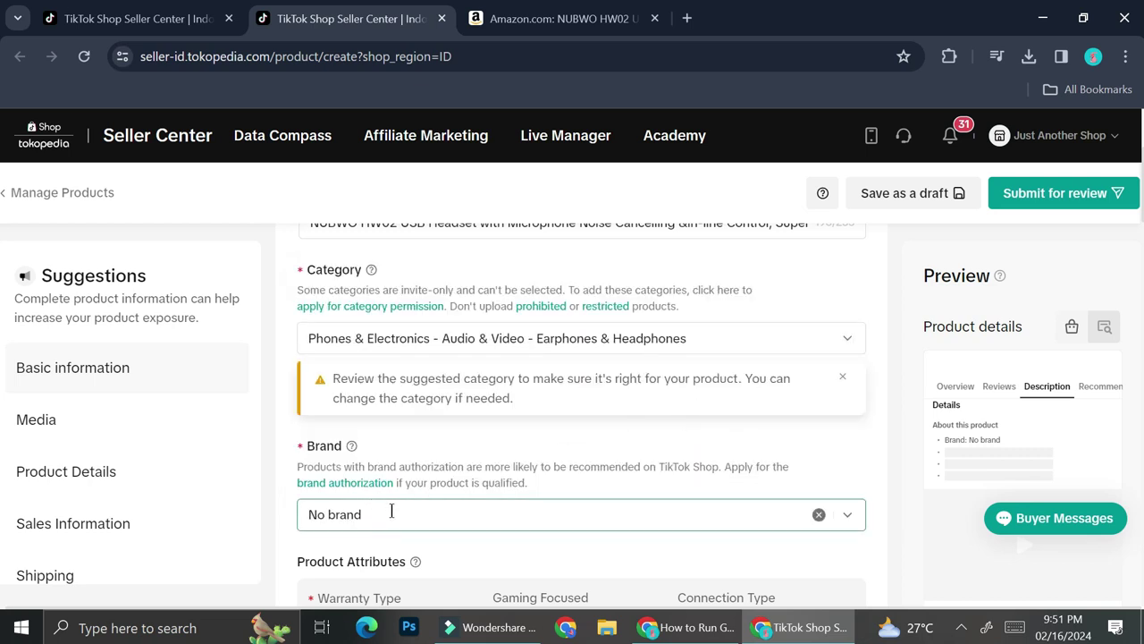
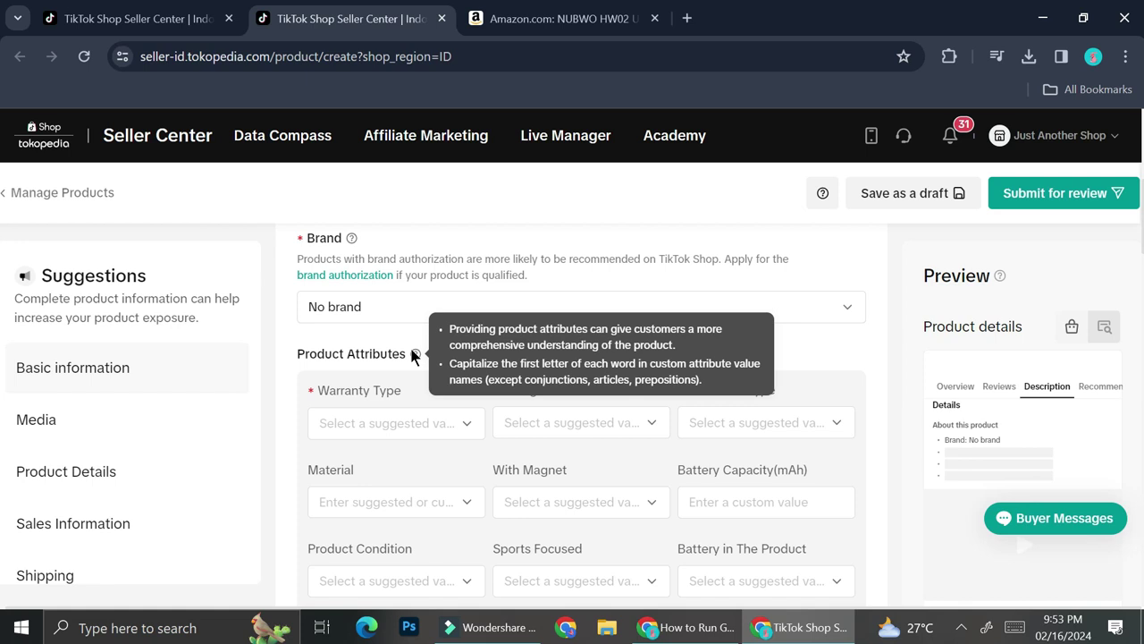
Compare the form with the headset's Amazon listing and set the product's Warranty Type attribute to No
{"action": "key", "text": "ctrl+Tab"}
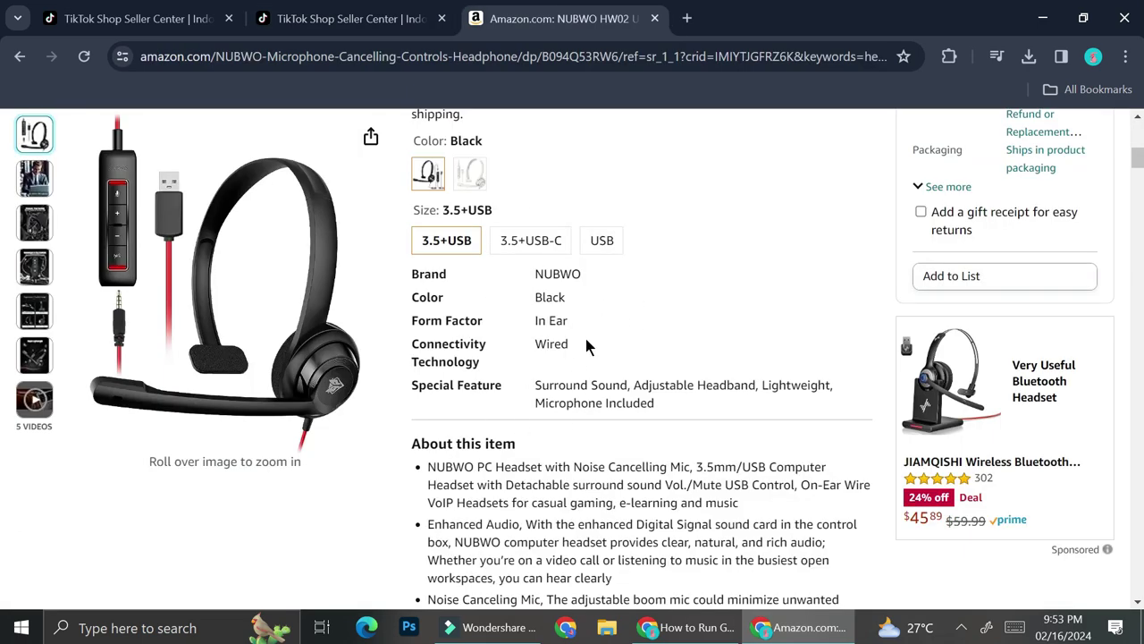
{"action": "key", "text": "ctrl+shift+Tab"}
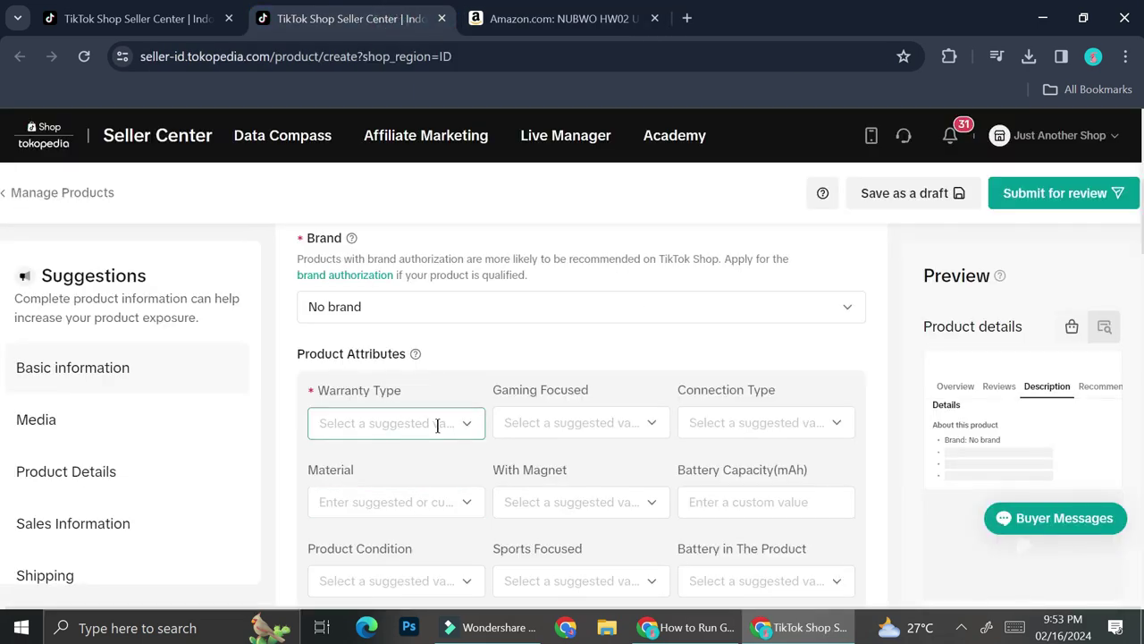
{"action": "key", "text": "ctrl+Tab"}
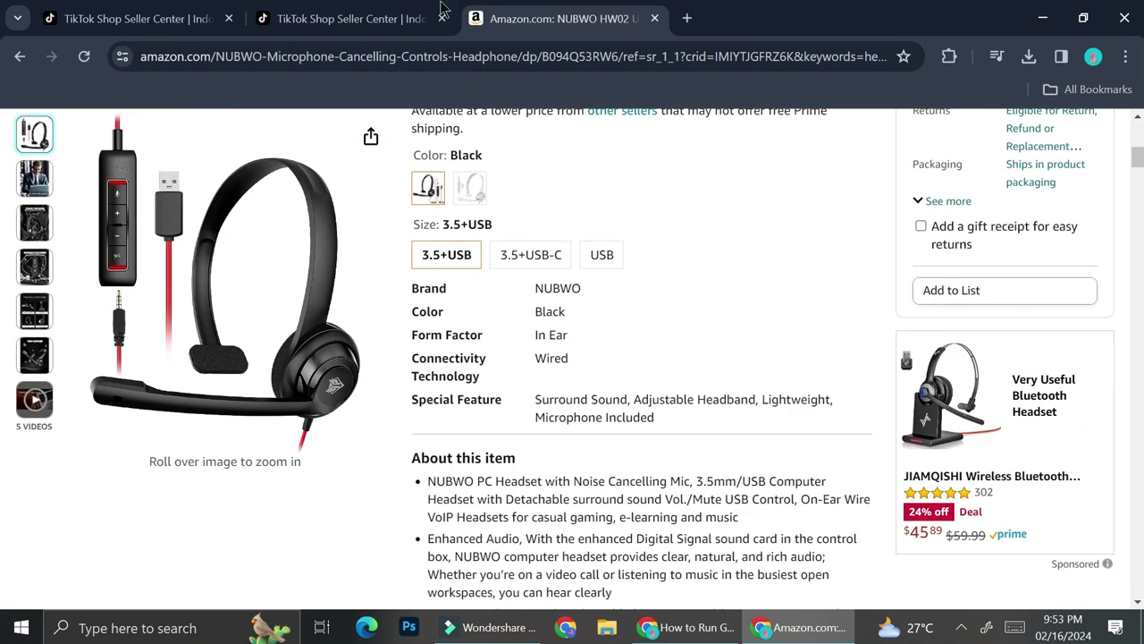
{"action": "left_click", "coordinate": [349, 18]}
{"action": "left_click", "coordinate": [424, 432]}
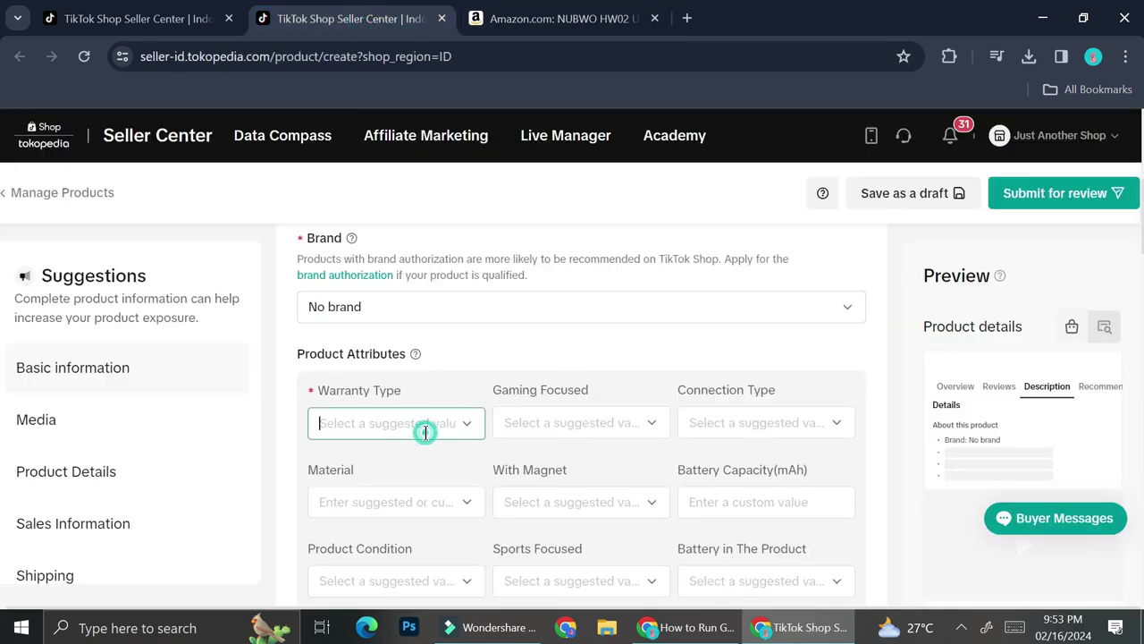
{"action": "scroll", "coordinate": [472, 430], "scroll_direction": "down", "scroll_amount": 1}
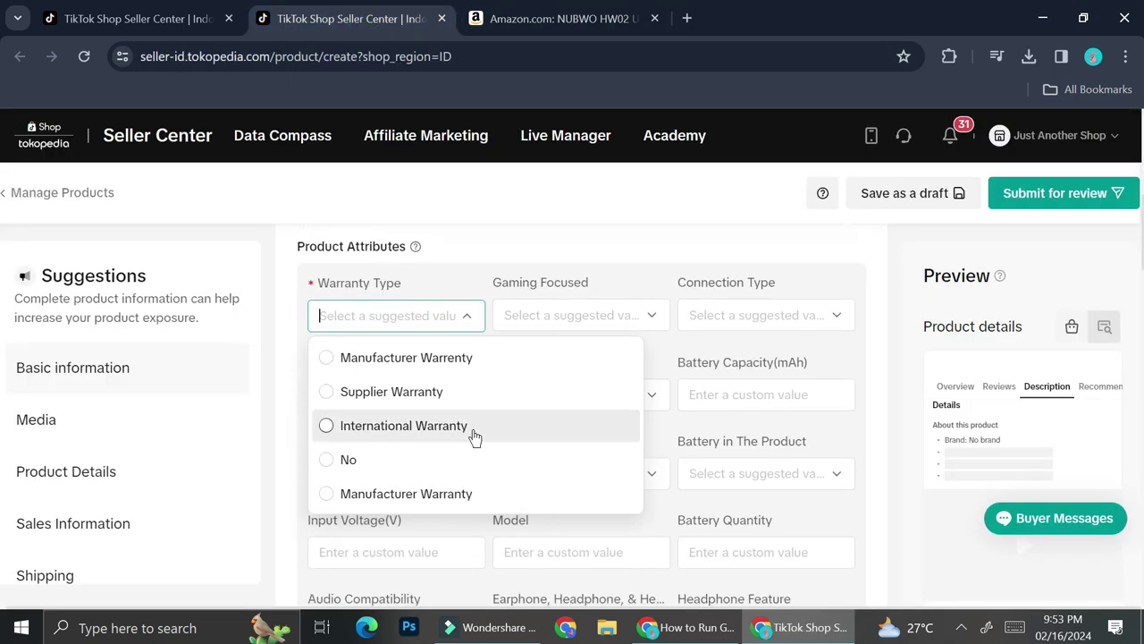
{"action": "left_click", "coordinate": [423, 458]}
Check the Amazon listing, then set the Gaming Focused attribute to No and the Connection Type to Wired
{"action": "left_click", "coordinate": [593, 313]}
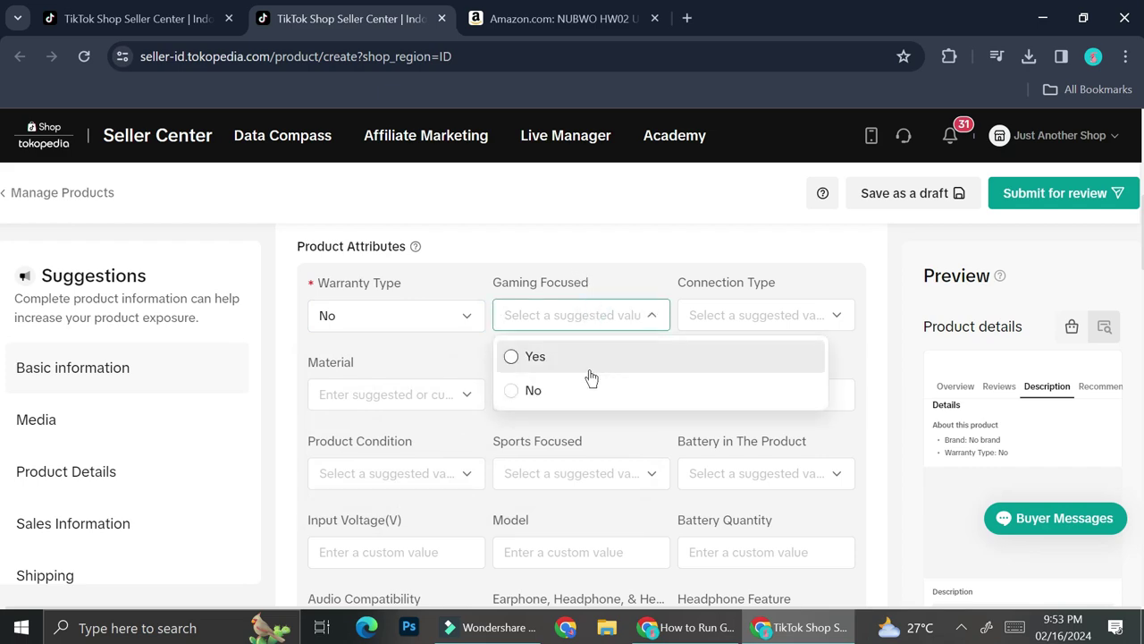
{"action": "left_click", "coordinate": [572, 18]}
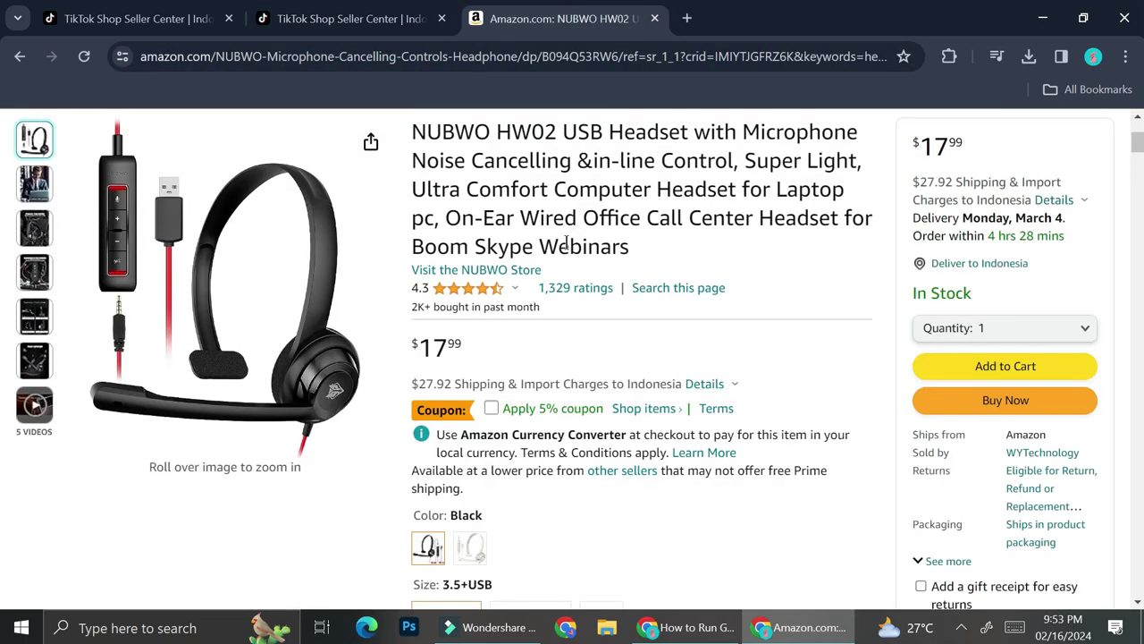
{"action": "left_click", "coordinate": [421, 15]}
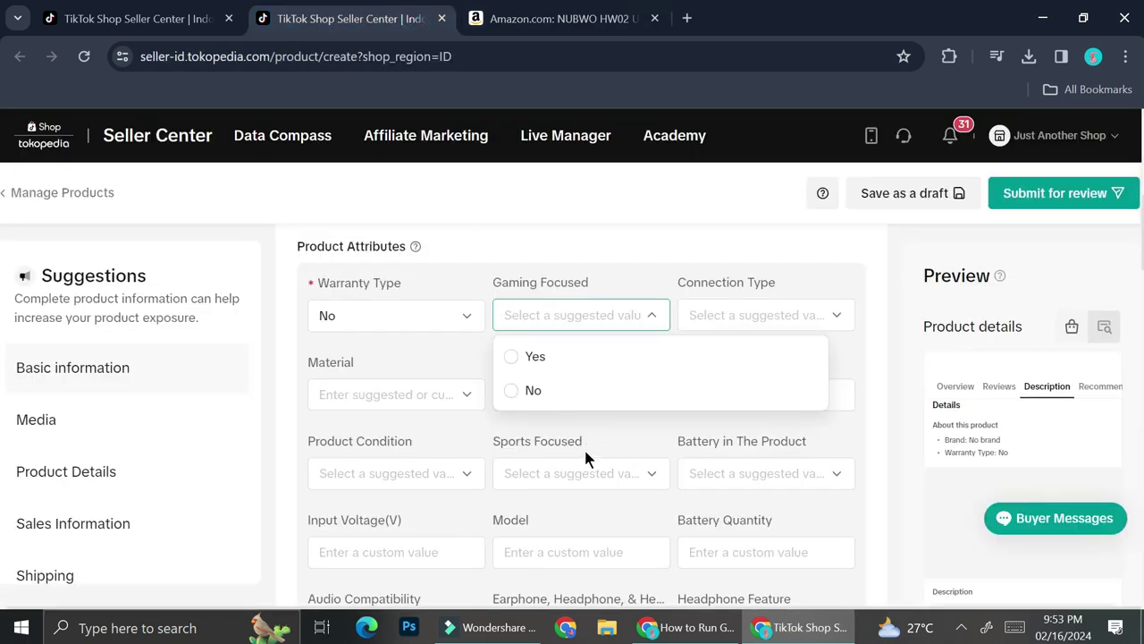
{"action": "left_click", "coordinate": [557, 390]}
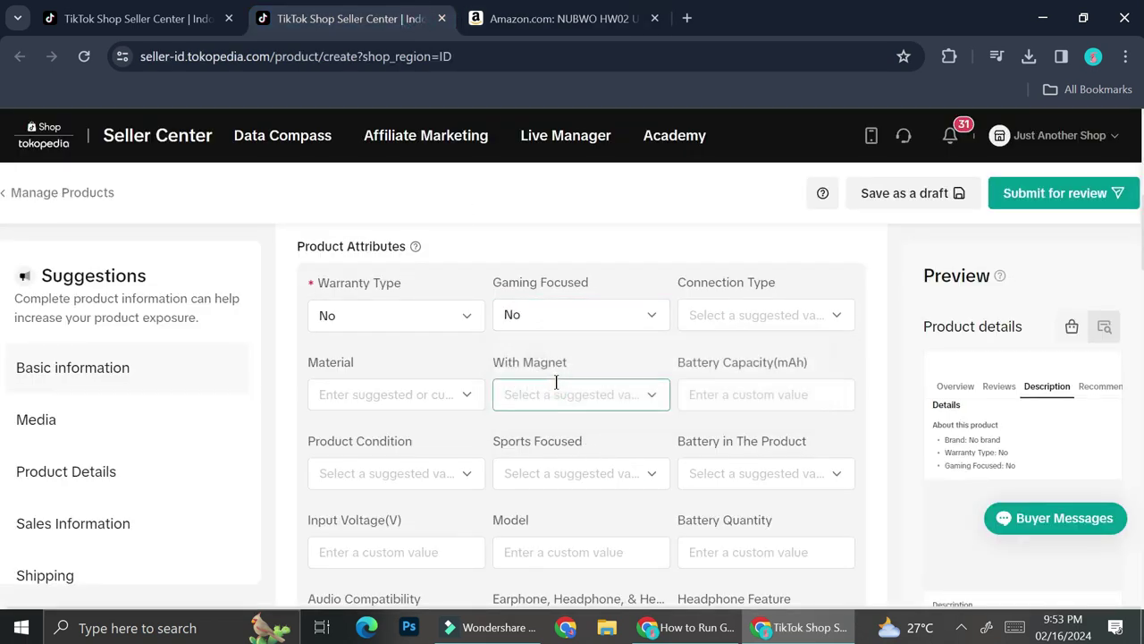
{"action": "left_click", "coordinate": [782, 321]}
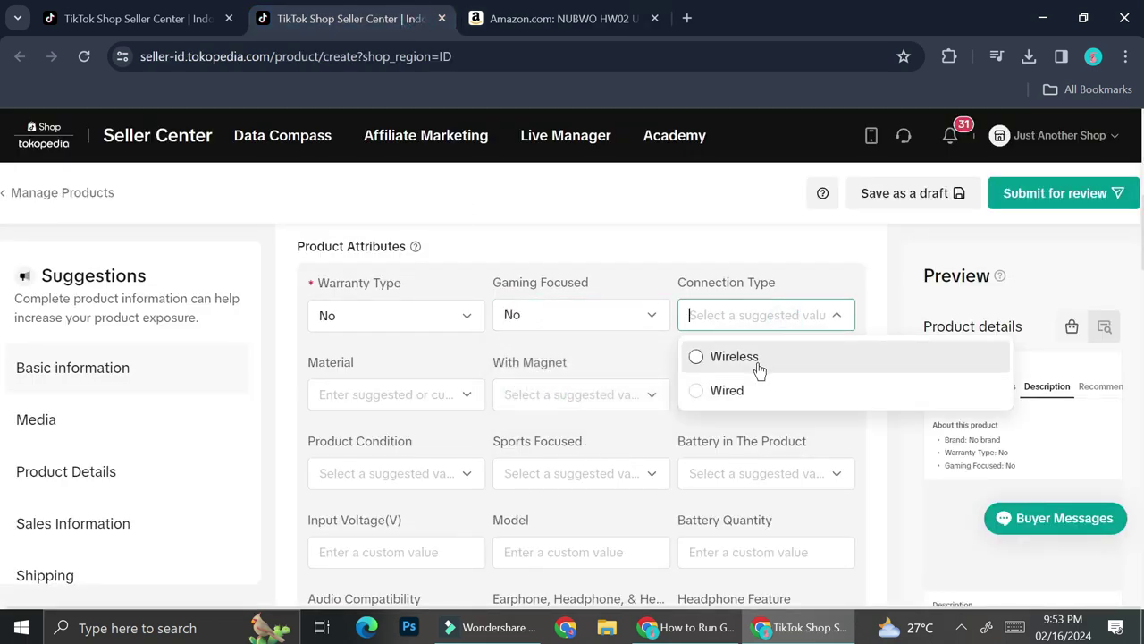
{"action": "left_click", "coordinate": [739, 399]}
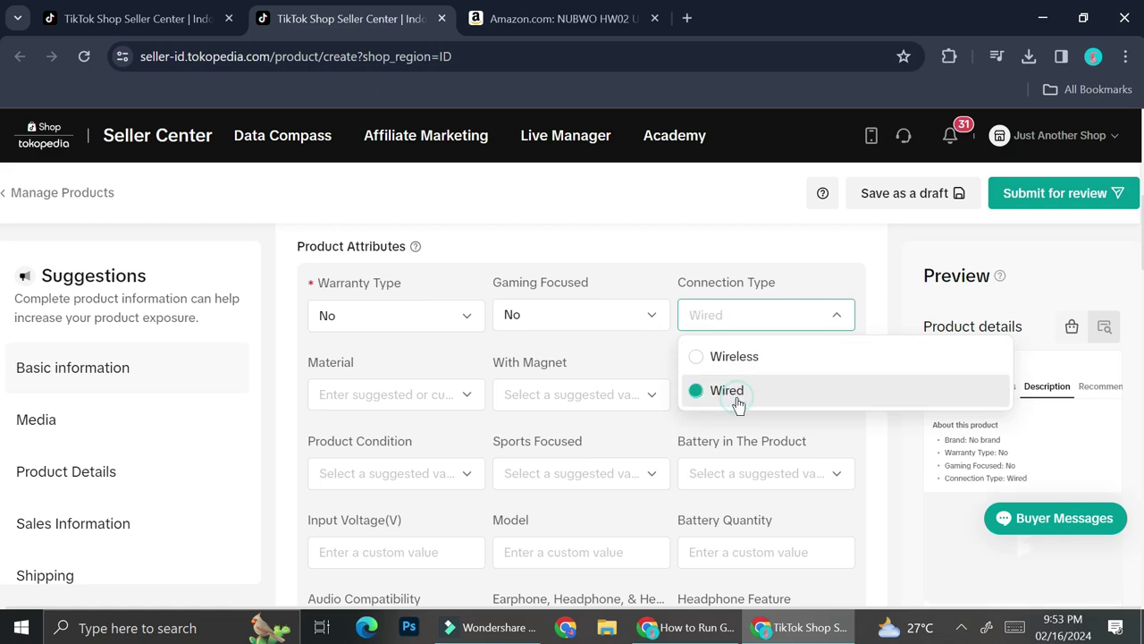
Set the product's Material attribute to Plastic and With Magnet to No, after consulting the Amazon listing
{"action": "left_click", "coordinate": [575, 9]}
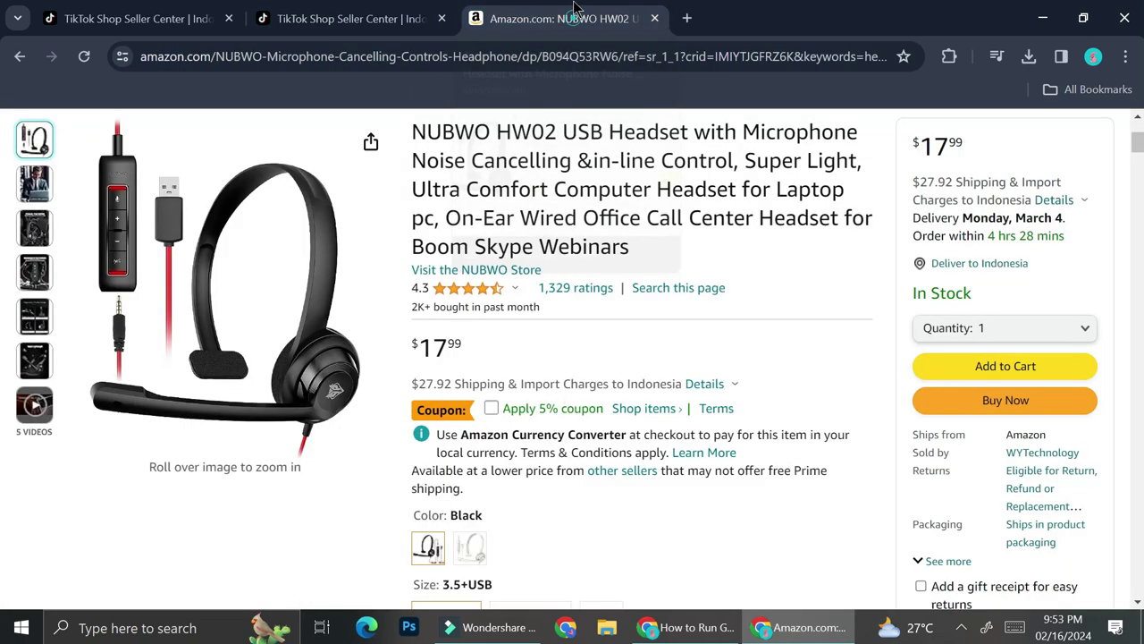
{"action": "left_click", "coordinate": [349, 9]}
{"action": "left_click", "coordinate": [398, 390]}
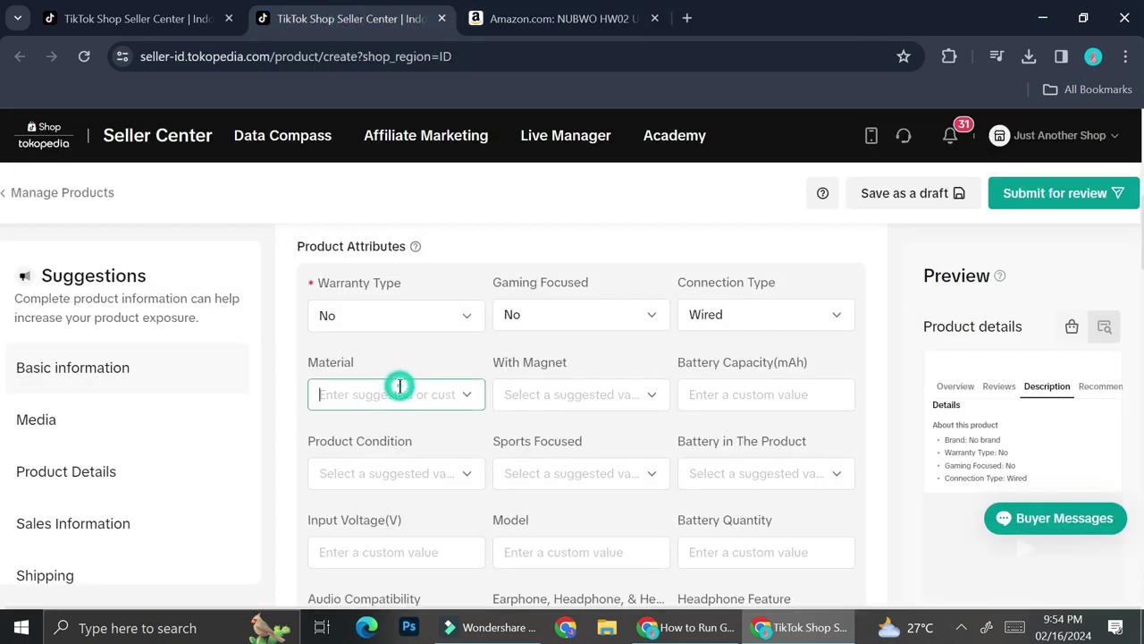
{"action": "scroll", "coordinate": [423, 470], "scroll_direction": "down", "scroll_amount": 3}
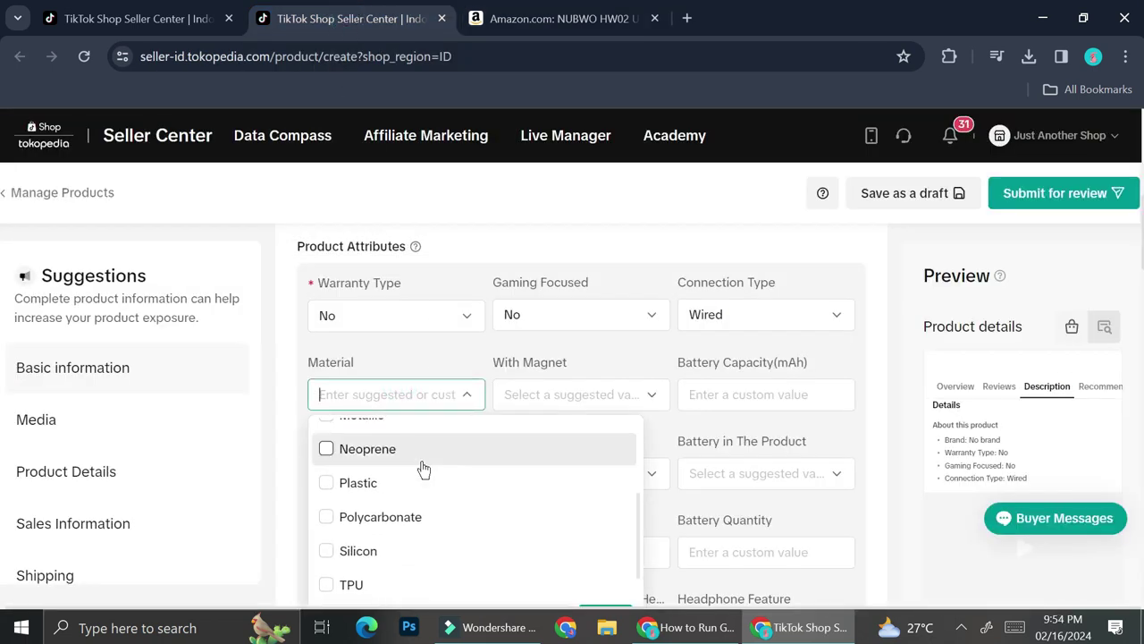
{"action": "left_click", "coordinate": [406, 487]}
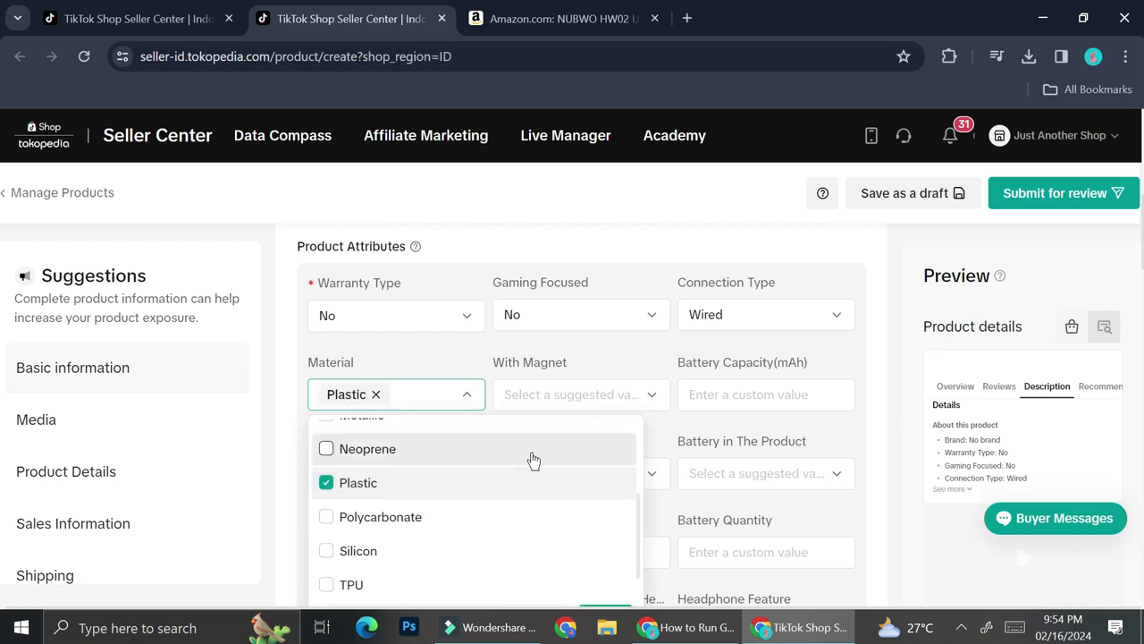
{"action": "left_click", "coordinate": [605, 399]}
{"action": "left_click", "coordinate": [564, 472]}
Examine the Battery Capacity field and the remaining optional product attributes, down to the product image section
{"action": "left_click", "coordinate": [753, 401]}
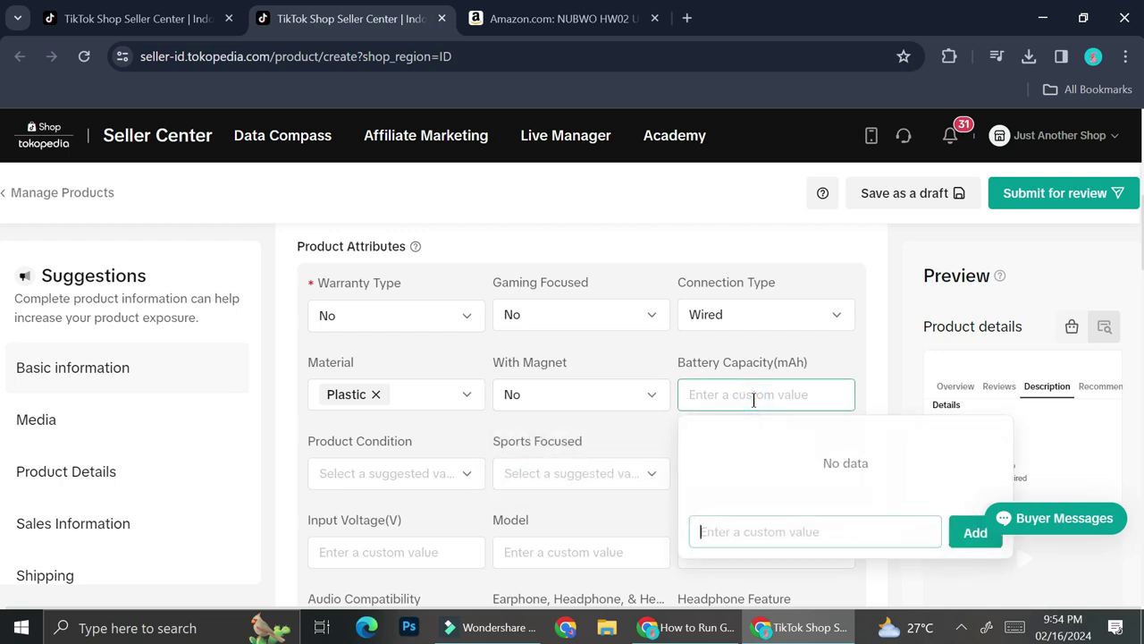
{"action": "left_click", "coordinate": [569, 431]}
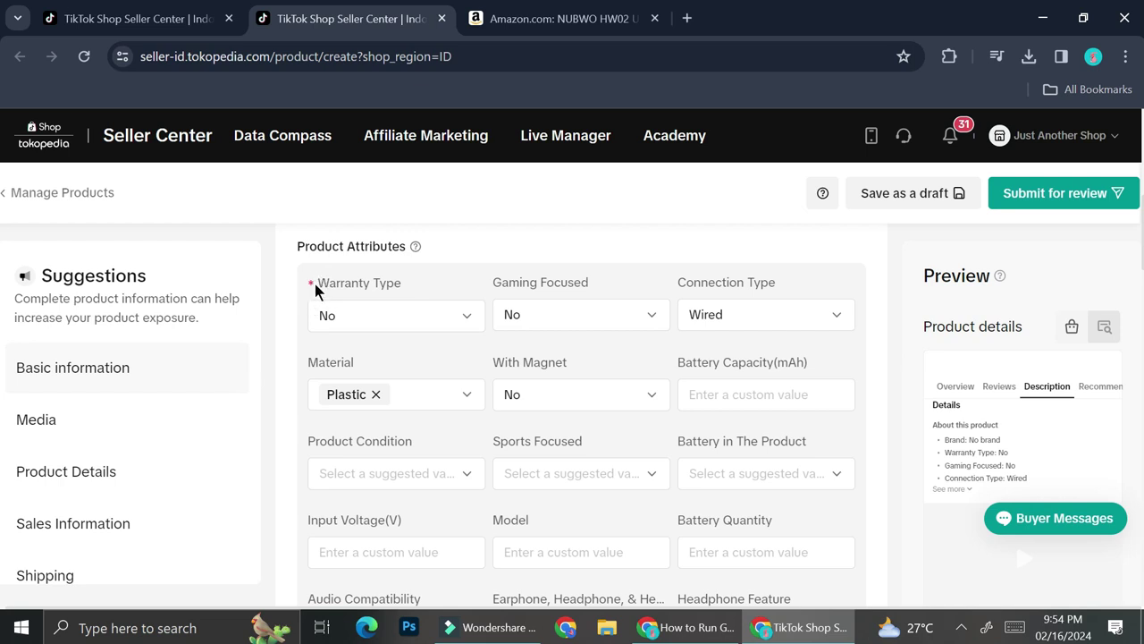
{"action": "scroll", "coordinate": [404, 380], "scroll_direction": "down", "scroll_amount": 1}
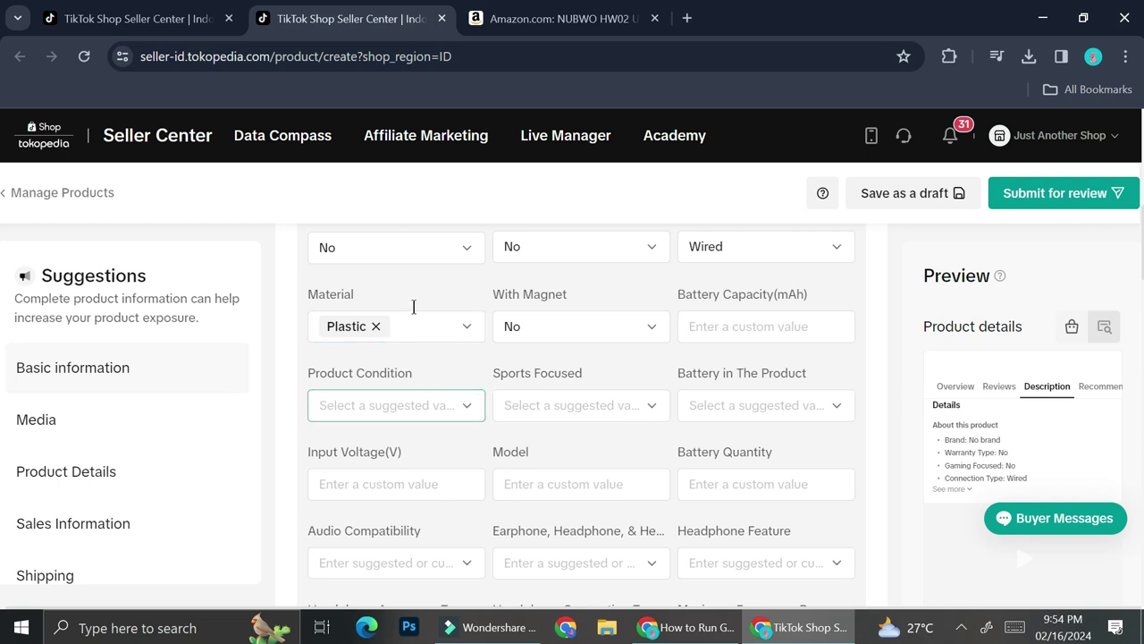
{"action": "scroll", "coordinate": [605, 503], "scroll_direction": "down", "scroll_amount": 4}
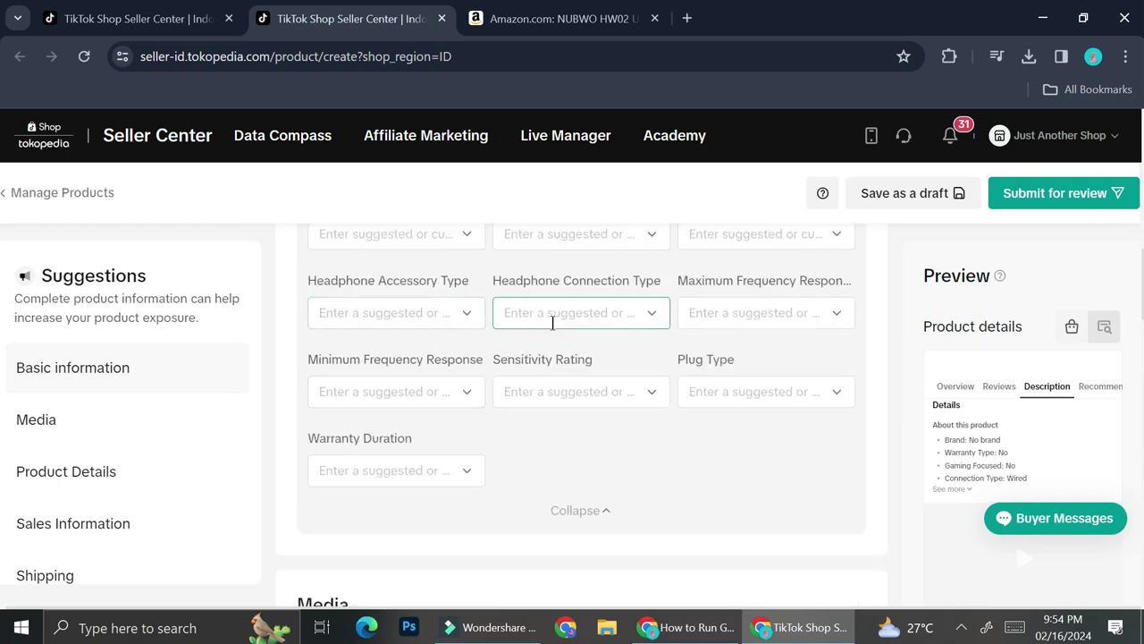
{"action": "scroll", "coordinate": [541, 318], "scroll_direction": "up", "scroll_amount": 7}
{"action": "scroll", "coordinate": [551, 319], "scroll_direction": "down", "scroll_amount": 4}
{"action": "scroll", "coordinate": [552, 322], "scroll_direction": "down", "scroll_amount": 5}
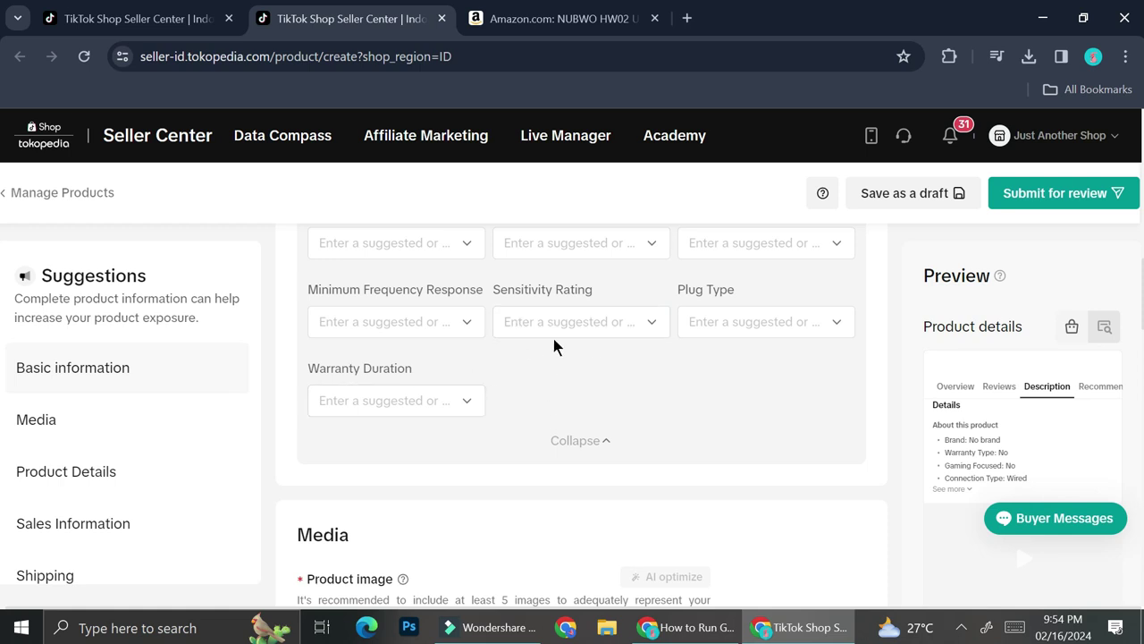
{"action": "scroll", "coordinate": [566, 386], "scroll_direction": "down", "scroll_amount": 4}
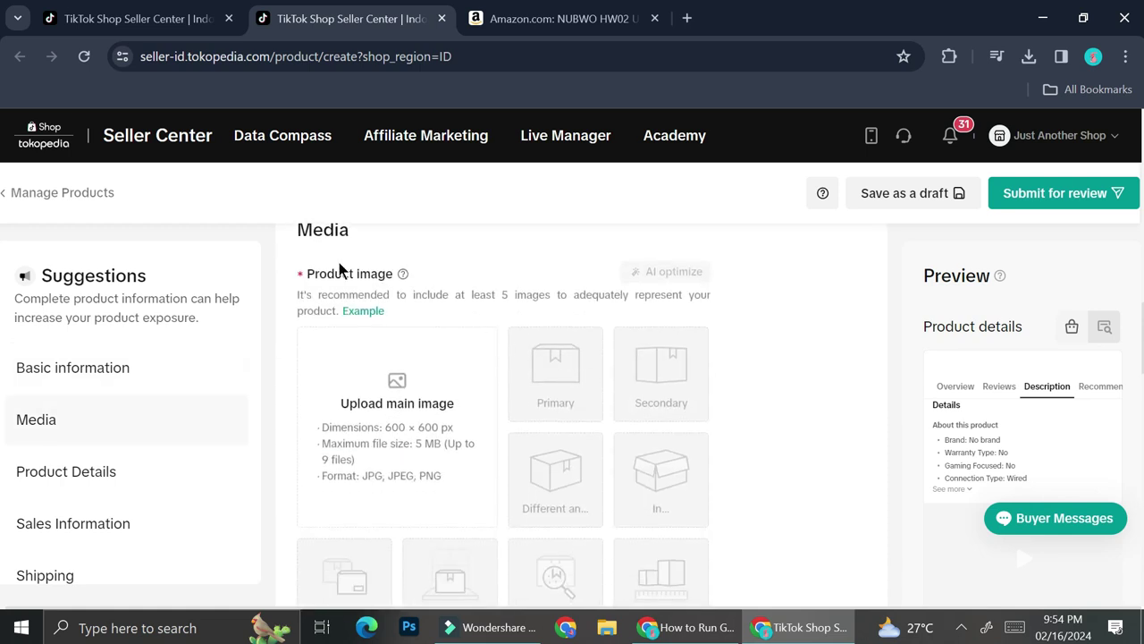
Save the enlarged main headset image from the Amazon listing to the Downloads folder as a JPEG, and close the image viewer
{"action": "left_click", "coordinate": [534, 10]}
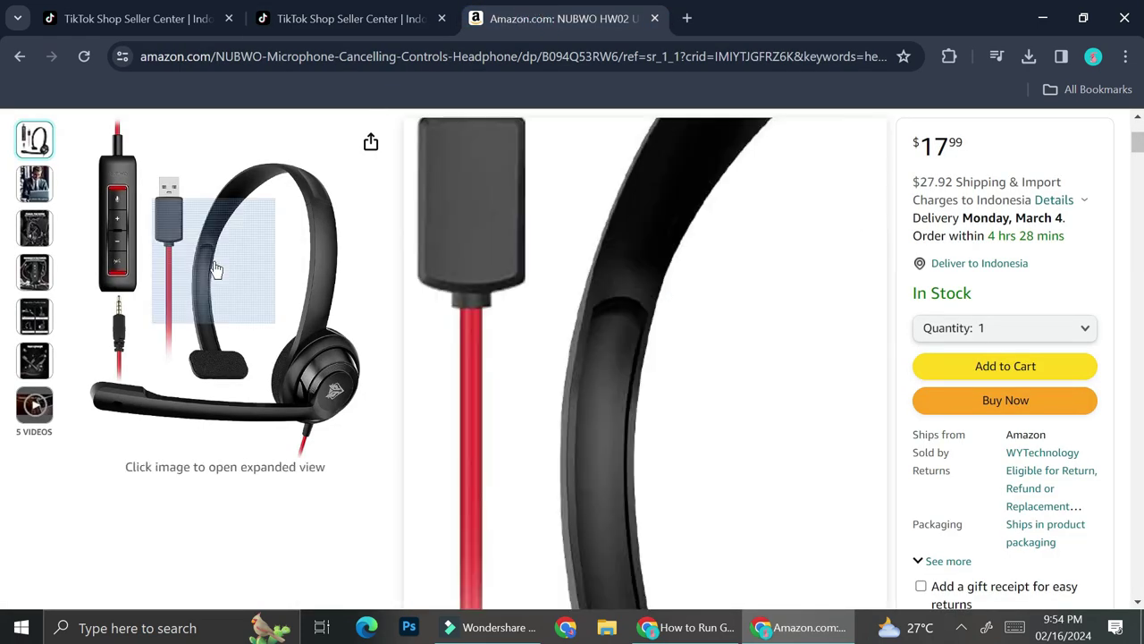
{"action": "scroll", "coordinate": [215, 266], "scroll_direction": "up", "scroll_amount": 1}
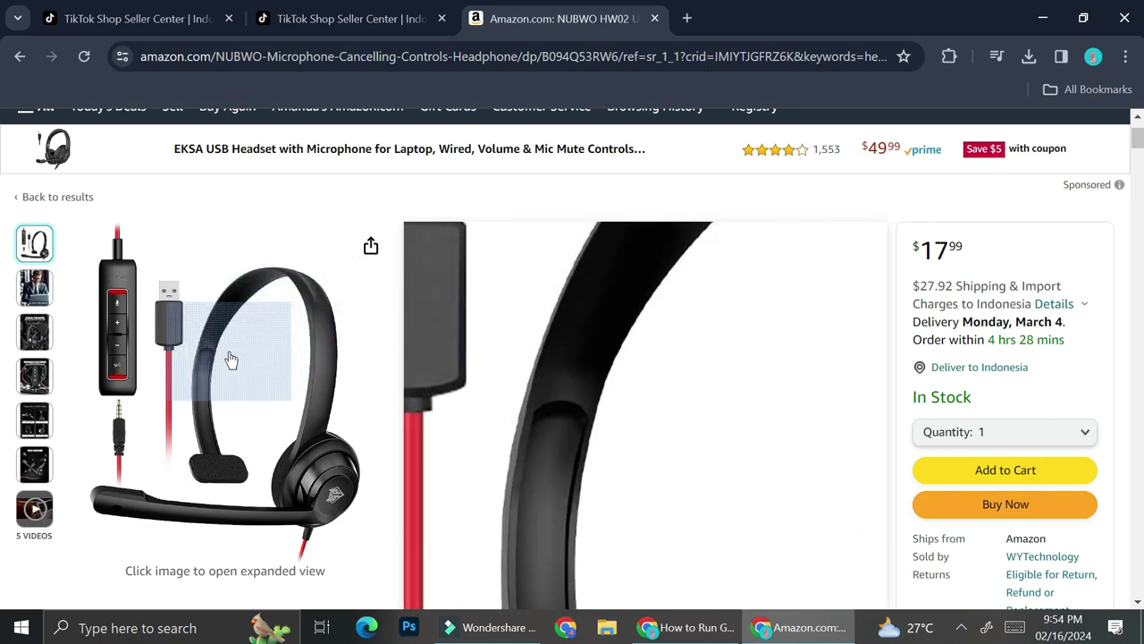
{"action": "left_click", "coordinate": [374, 247]}
{"action": "left_click", "coordinate": [215, 407]}
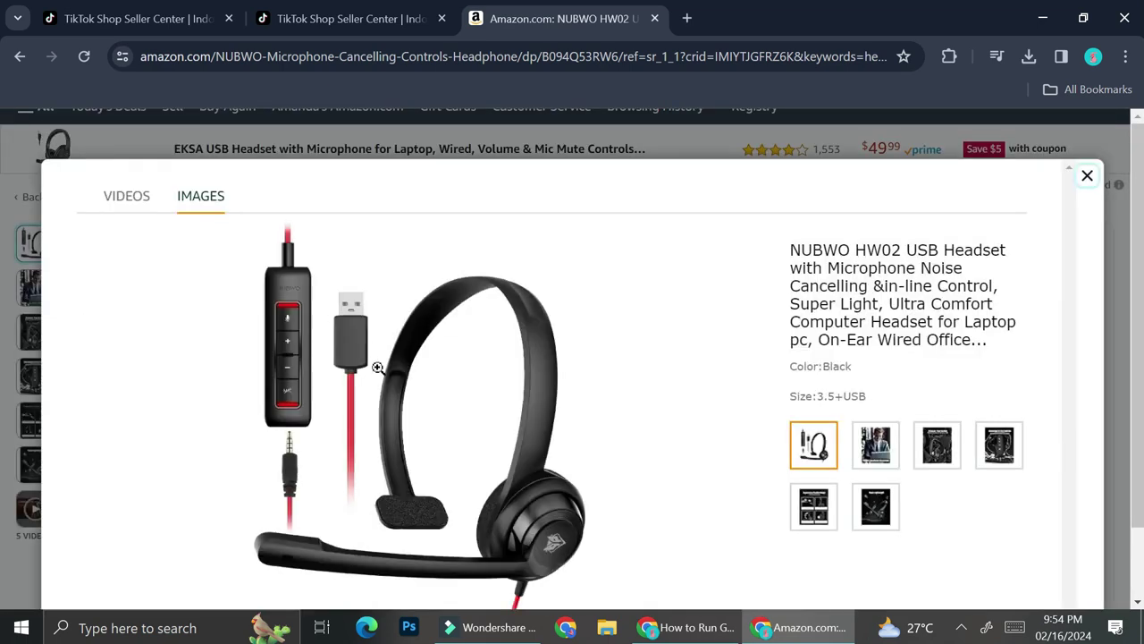
{"action": "right_click", "coordinate": [376, 370]}
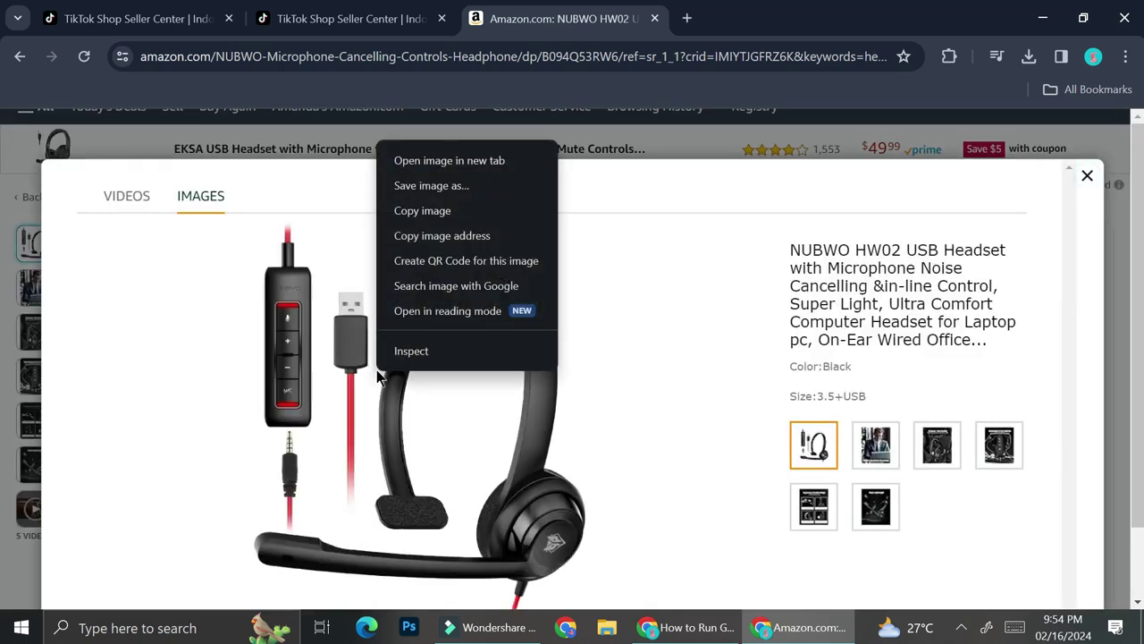
{"action": "left_click", "coordinate": [454, 191]}
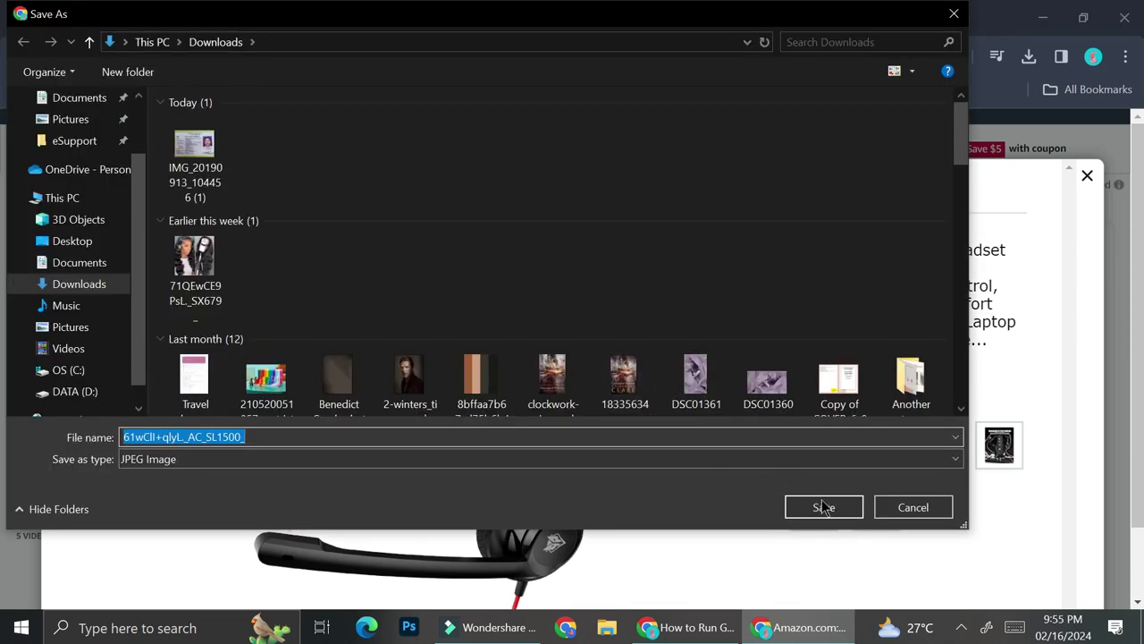
{"action": "left_click", "coordinate": [824, 507]}
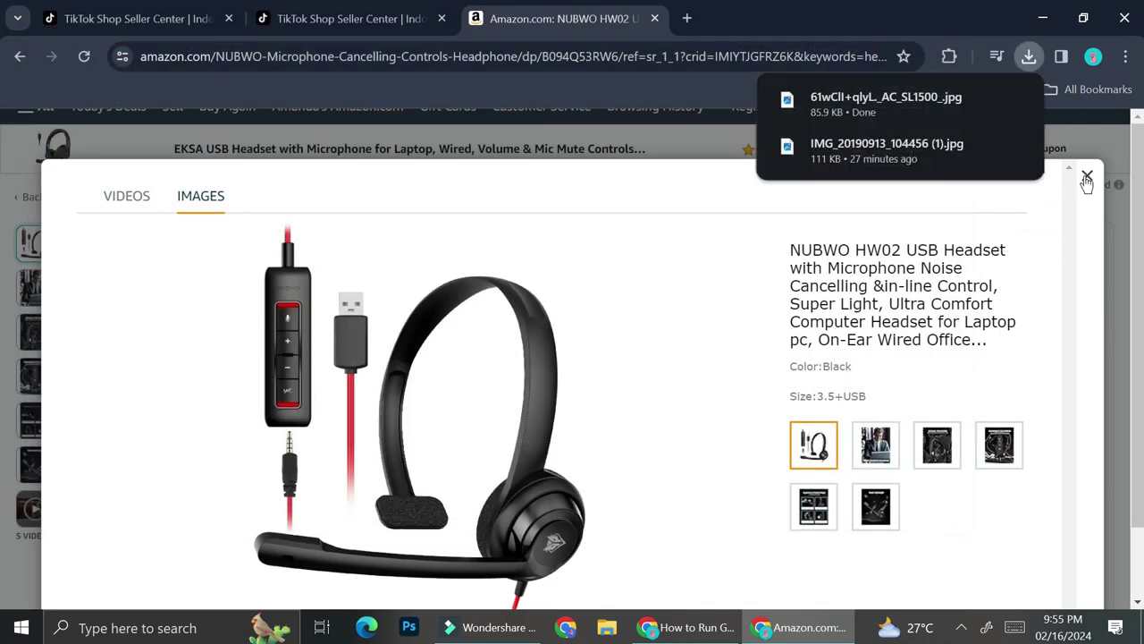
{"action": "left_click", "coordinate": [1086, 179]}
{"action": "left_click", "coordinate": [1085, 175]}
Upload the saved headset picture from the Downloads folder as the product's main image
{"action": "left_click", "coordinate": [395, 12]}
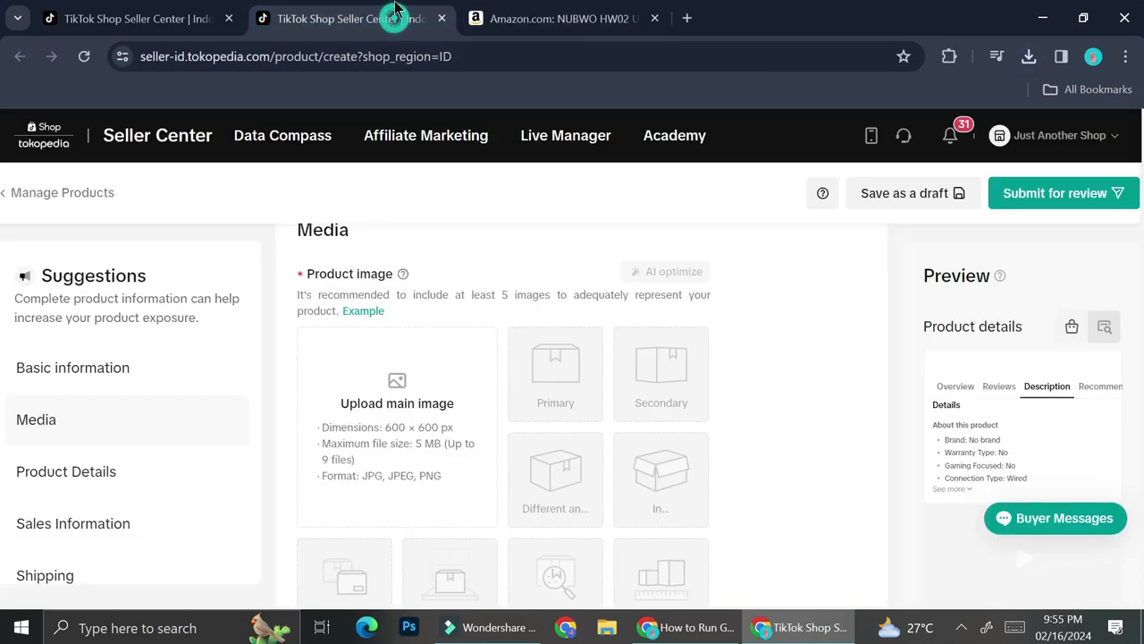
{"action": "mouse_move", "coordinate": [493, 462]}
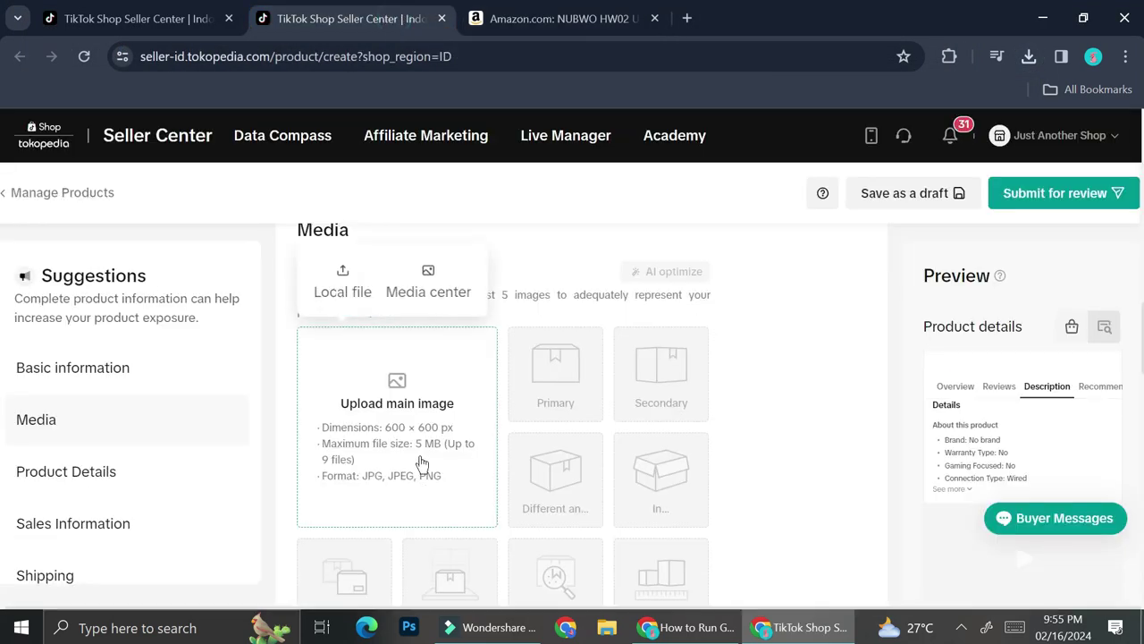
{"action": "left_click", "coordinate": [346, 283]}
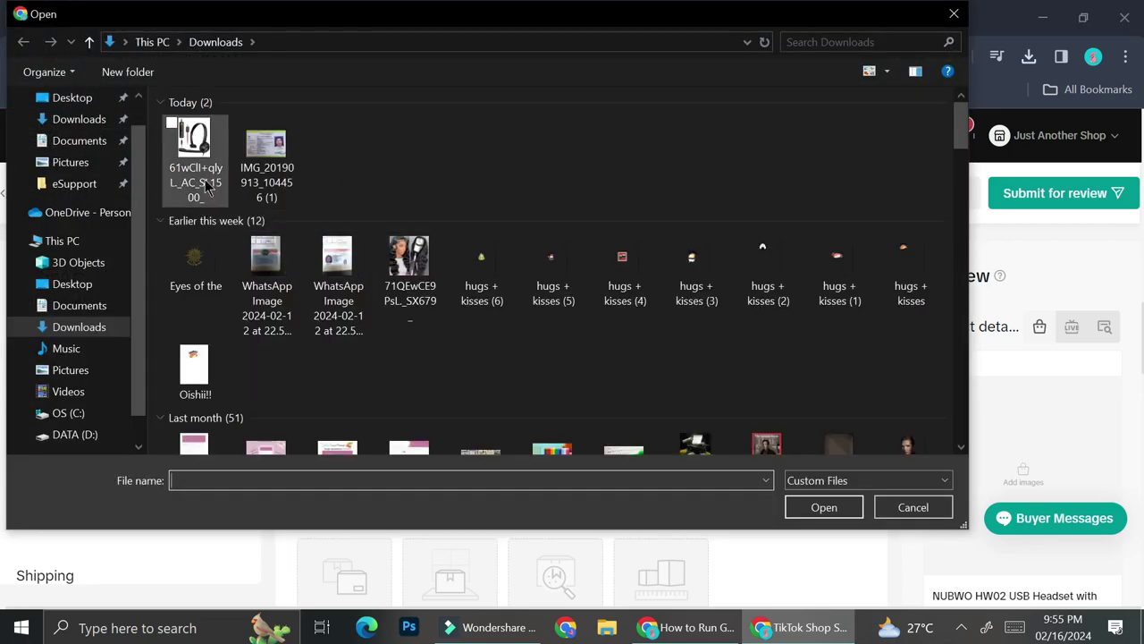
{"action": "double_click", "coordinate": [204, 183]}
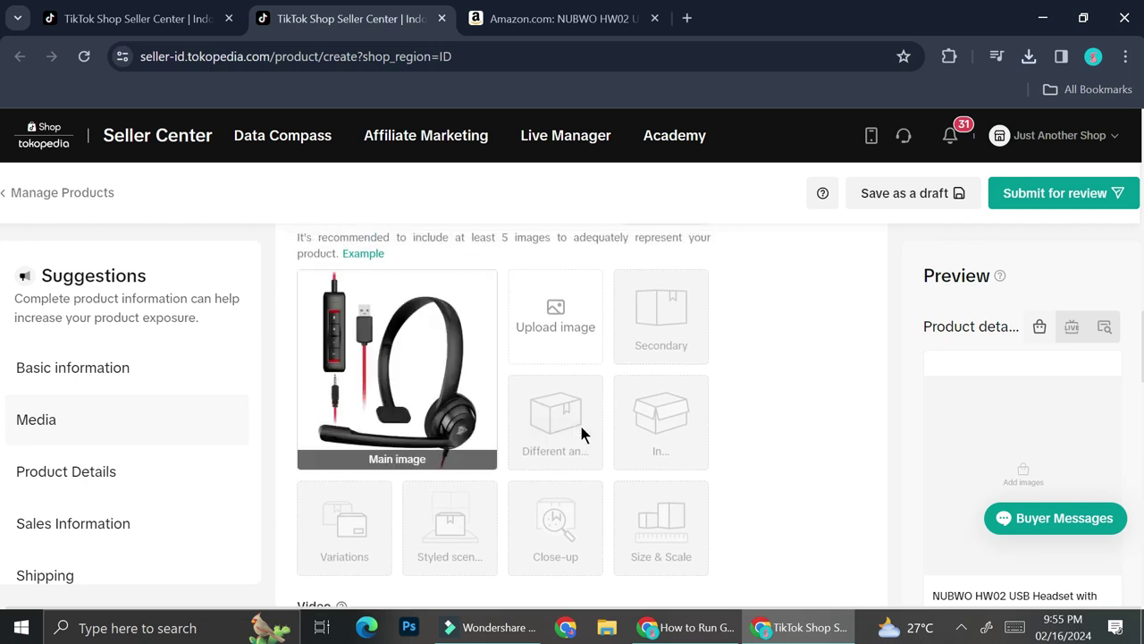
{"action": "left_click", "coordinate": [905, 420]}
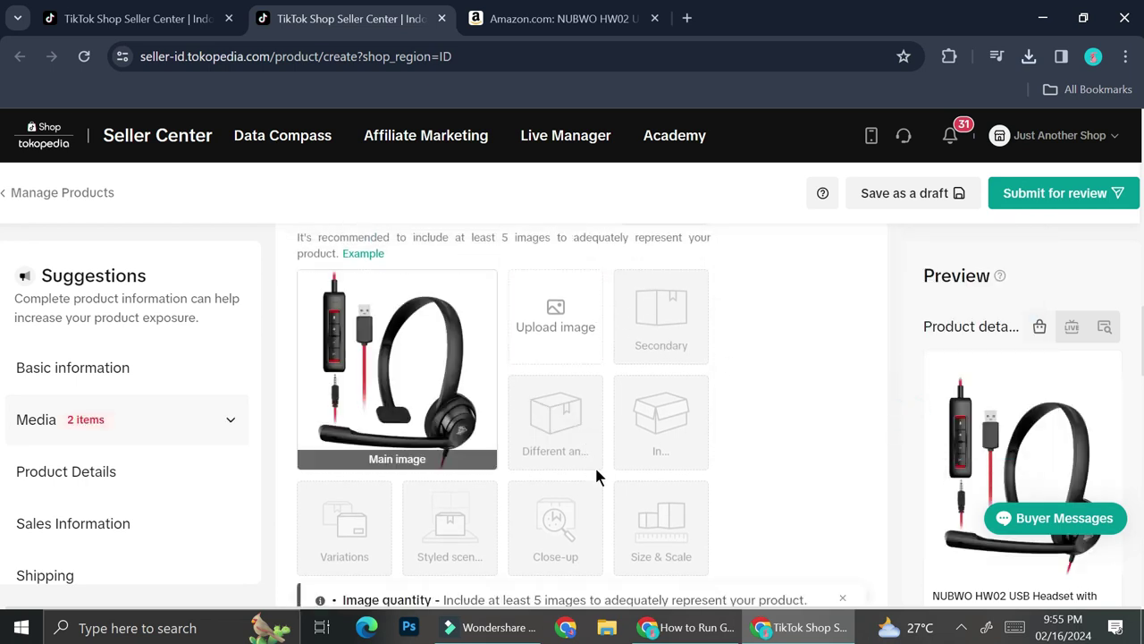
Review the image quantity and resolution recommendations and the remaining media slots, and inspect the Amazon listing's further images and videos
{"action": "scroll", "coordinate": [595, 465], "scroll_direction": "down", "scroll_amount": 1}
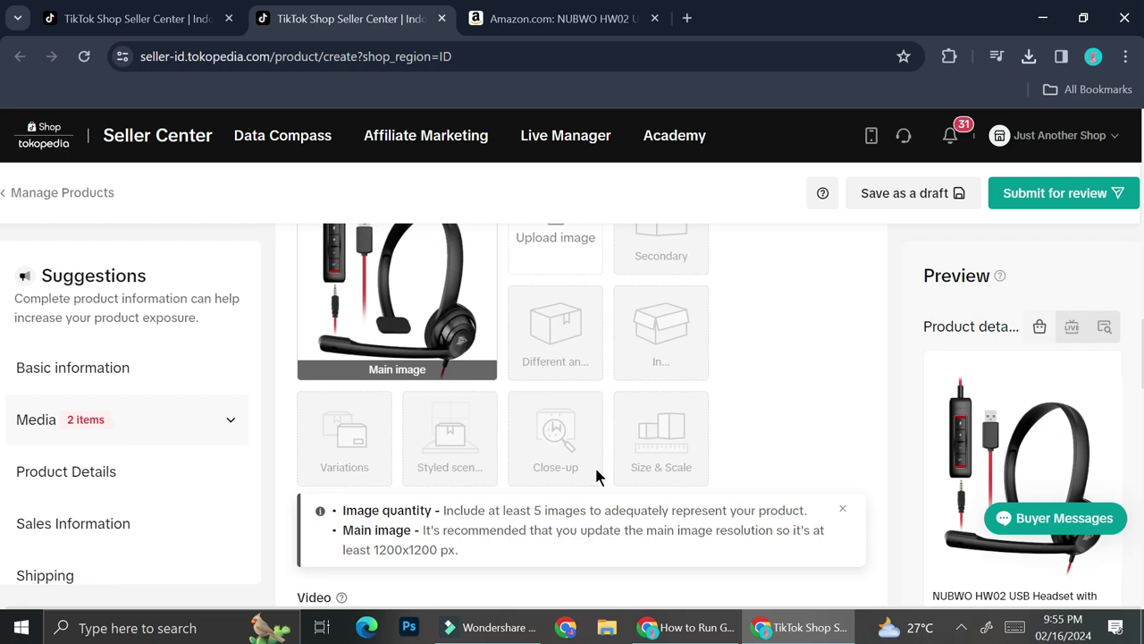
{"action": "scroll", "coordinate": [597, 474], "scroll_direction": "down", "scroll_amount": 2}
{"action": "scroll", "coordinate": [596, 474], "scroll_direction": "up", "scroll_amount": 3}
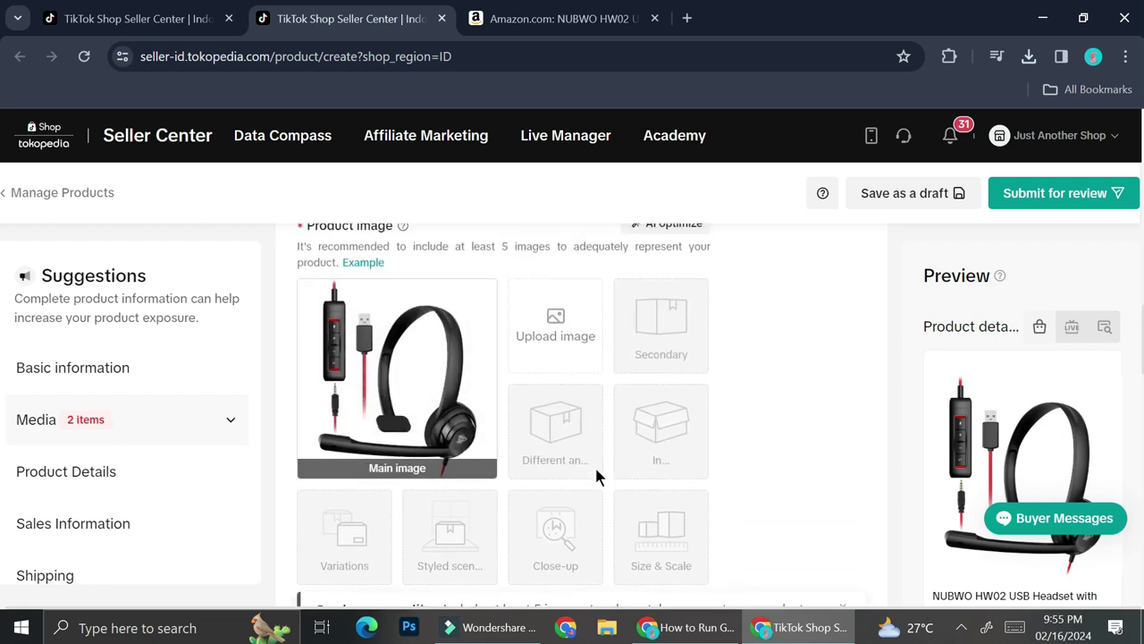
{"action": "mouse_move", "coordinate": [563, 349]}
{"action": "left_click", "coordinate": [558, 18]}
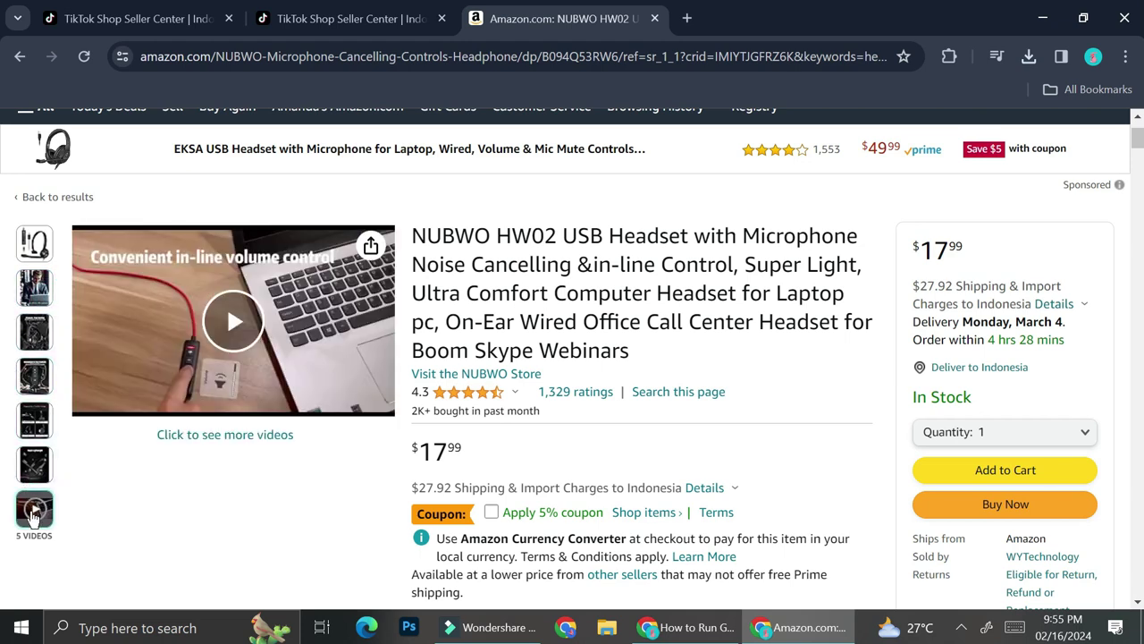
Copy all the "About this item" bullet points from the Amazon headset listing for use as the product description
{"action": "left_click", "coordinate": [346, 18]}
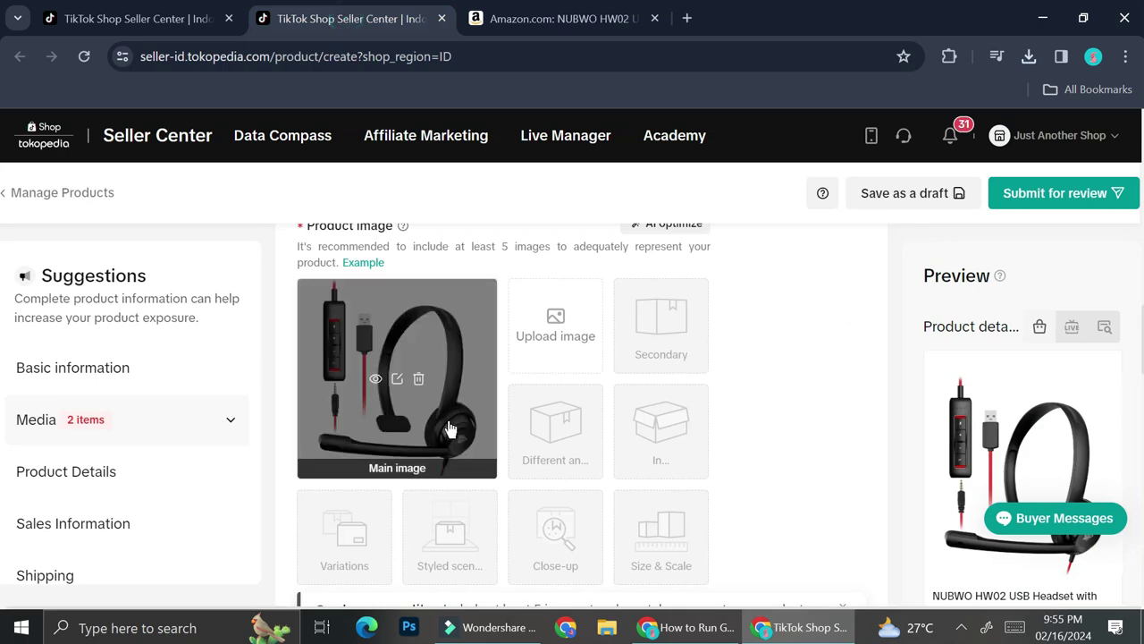
{"action": "scroll", "coordinate": [567, 370], "scroll_direction": "down", "scroll_amount": 3}
{"action": "scroll", "coordinate": [536, 402], "scroll_direction": "down", "scroll_amount": 5}
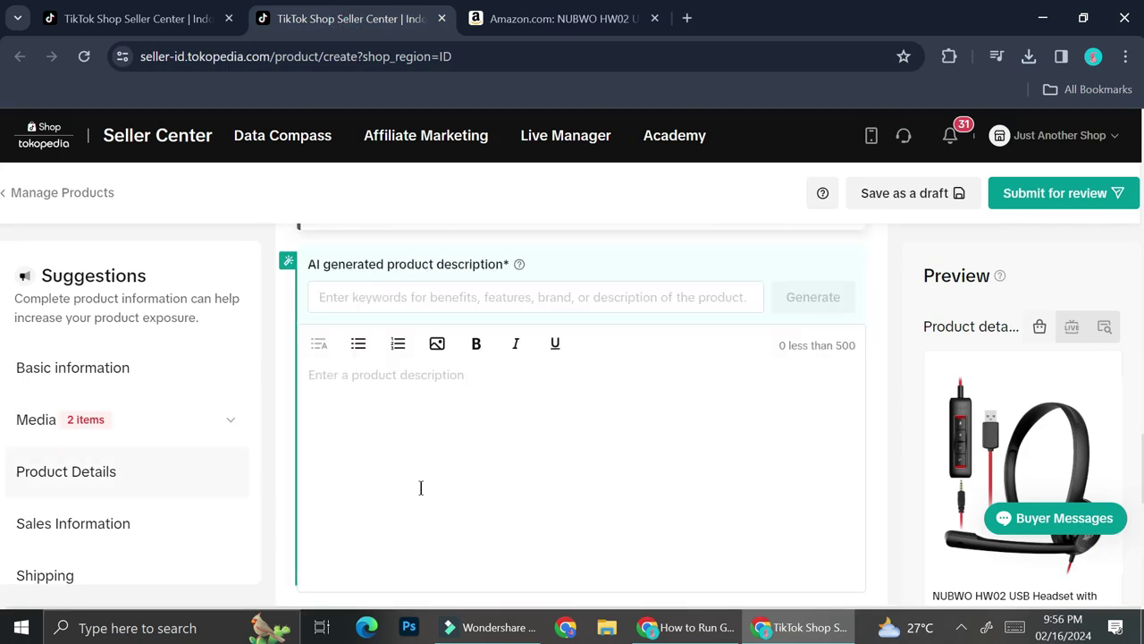
{"action": "left_click", "coordinate": [523, 18]}
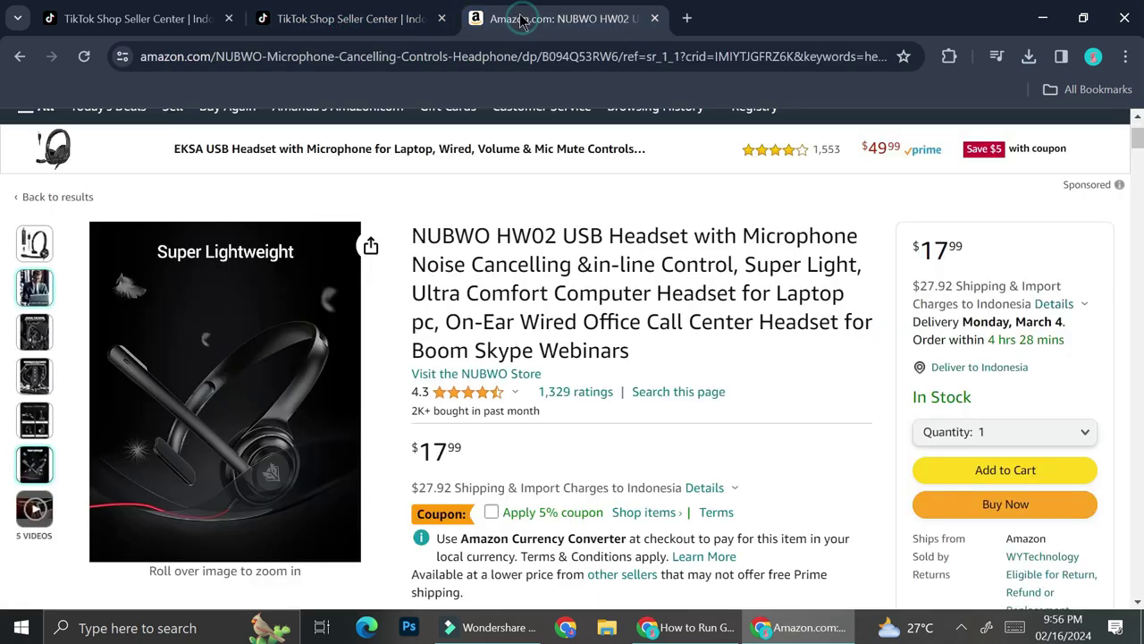
{"action": "scroll", "coordinate": [551, 420], "scroll_direction": "down", "scroll_amount": 3}
{"action": "scroll", "coordinate": [551, 420], "scroll_direction": "down", "scroll_amount": 5}
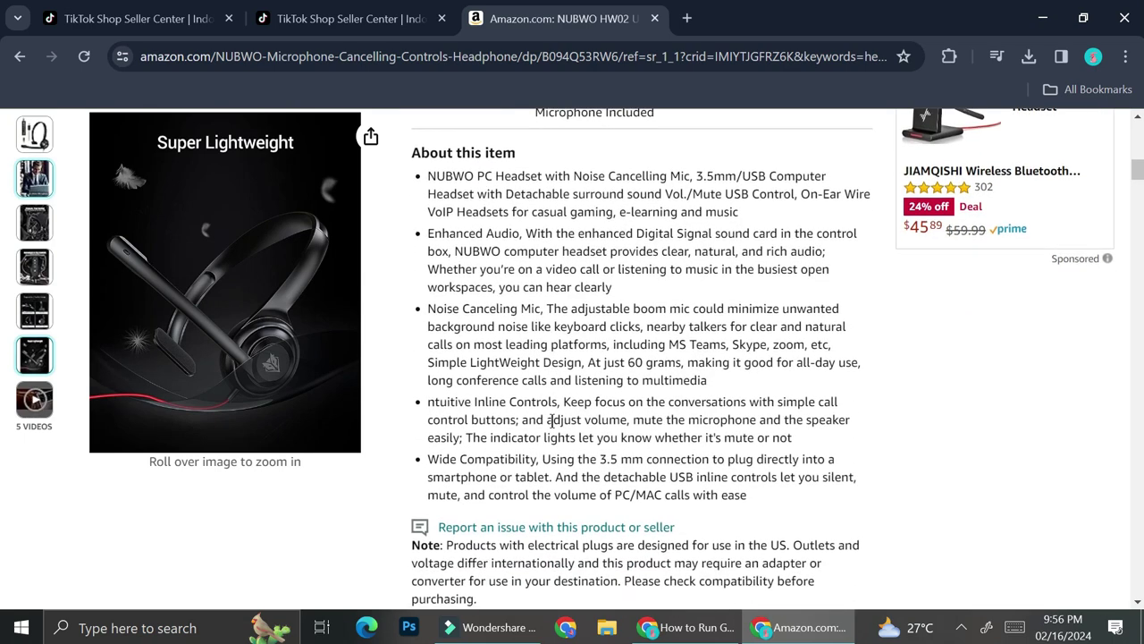
{"action": "left_click_drag", "start_coordinate": [773, 509], "coordinate": [422, 185]}
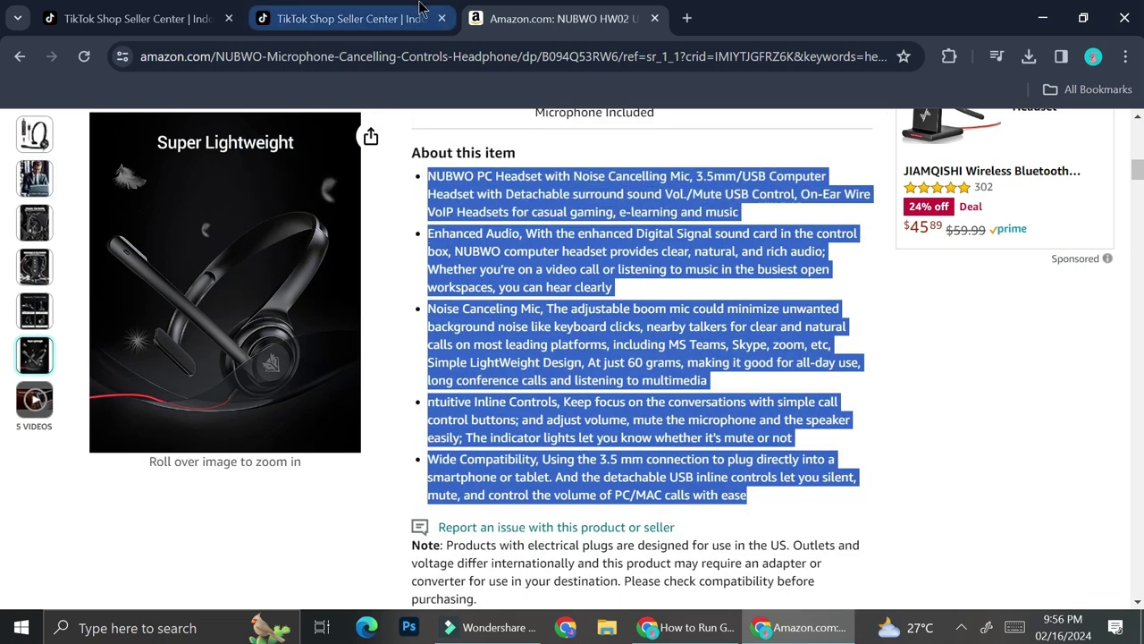
Paste the copied bullet points into the product description editor of the TikTok Shop listing
{"action": "left_click", "coordinate": [352, 18]}
{"action": "left_click", "coordinate": [448, 459]}
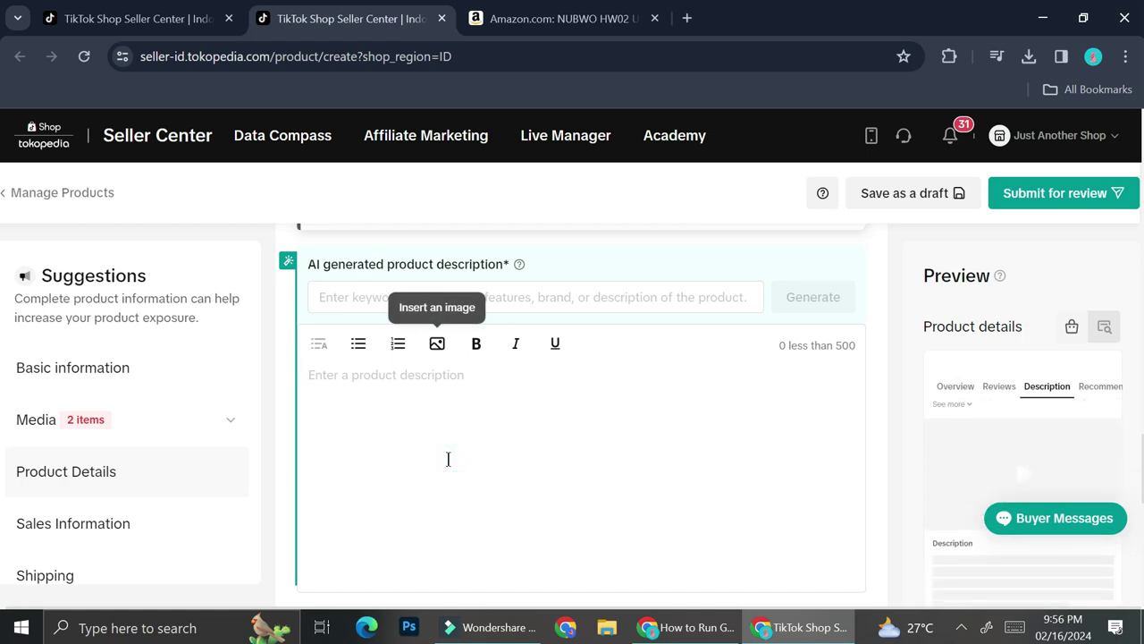
{"action": "key", "text": "ctrl+v"}
{"action": "scroll", "coordinate": [448, 459], "scroll_direction": "up", "scroll_amount": 1}
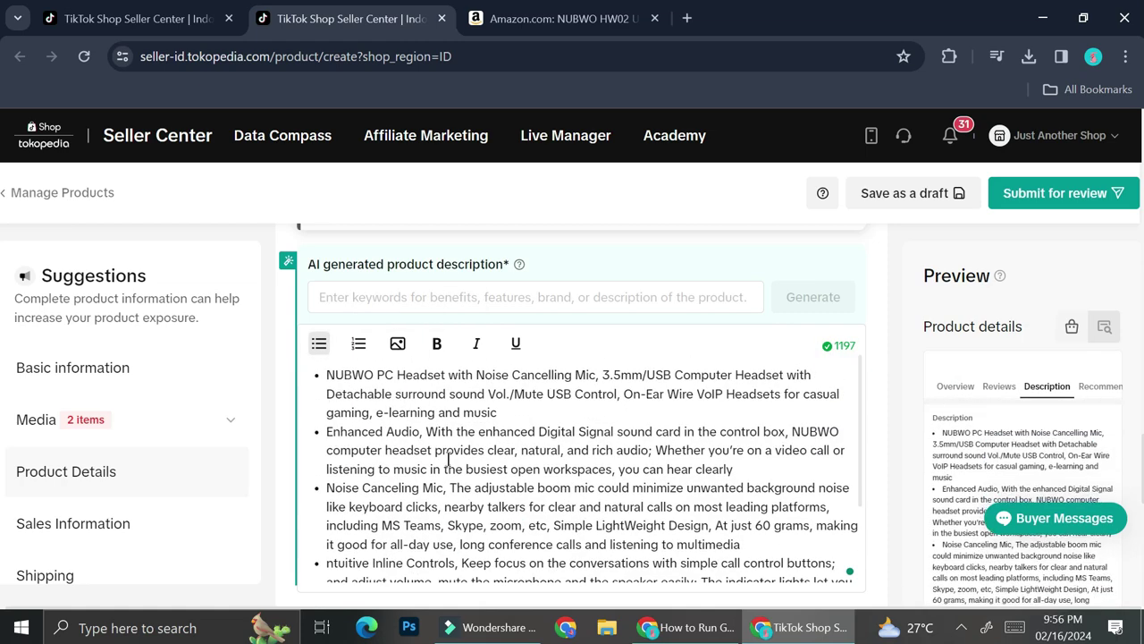
{"action": "left_click", "coordinate": [478, 297]}
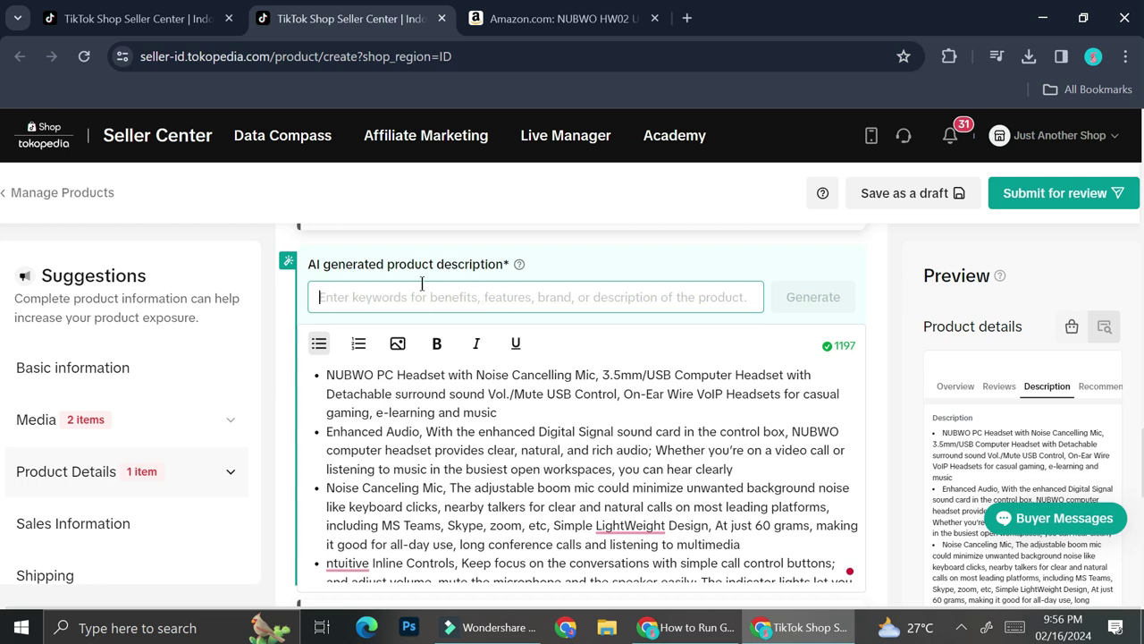
Copy the entire product description text and clear it from the description editor
{"action": "left_click", "coordinate": [379, 474]}
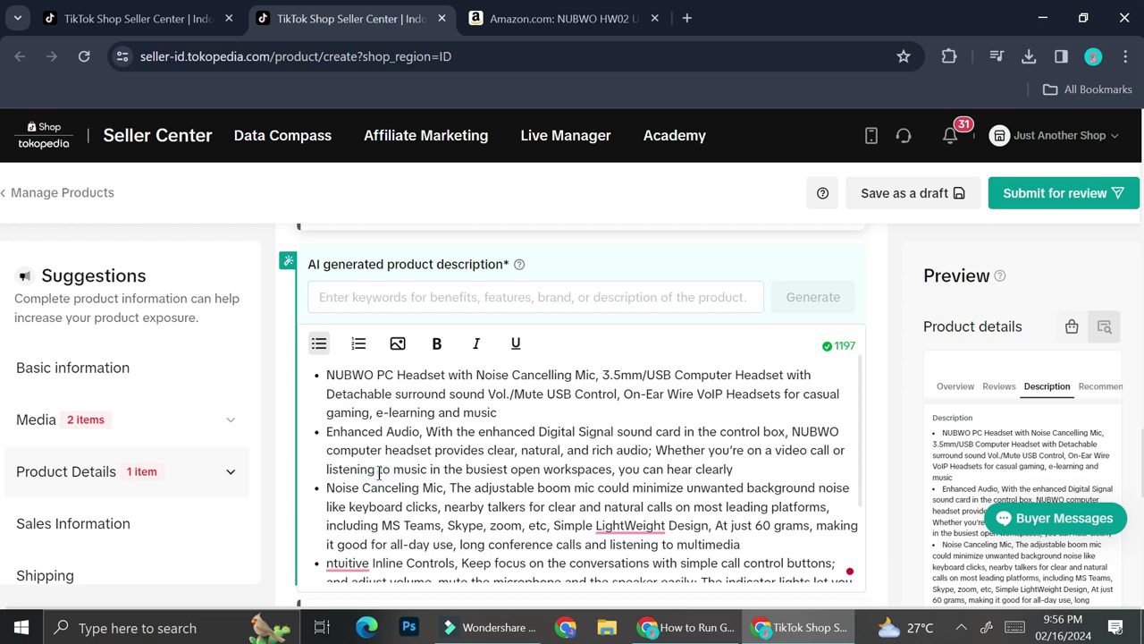
{"action": "key", "text": "ctrl+a"}
{"action": "key", "text": "ctrl+c"}
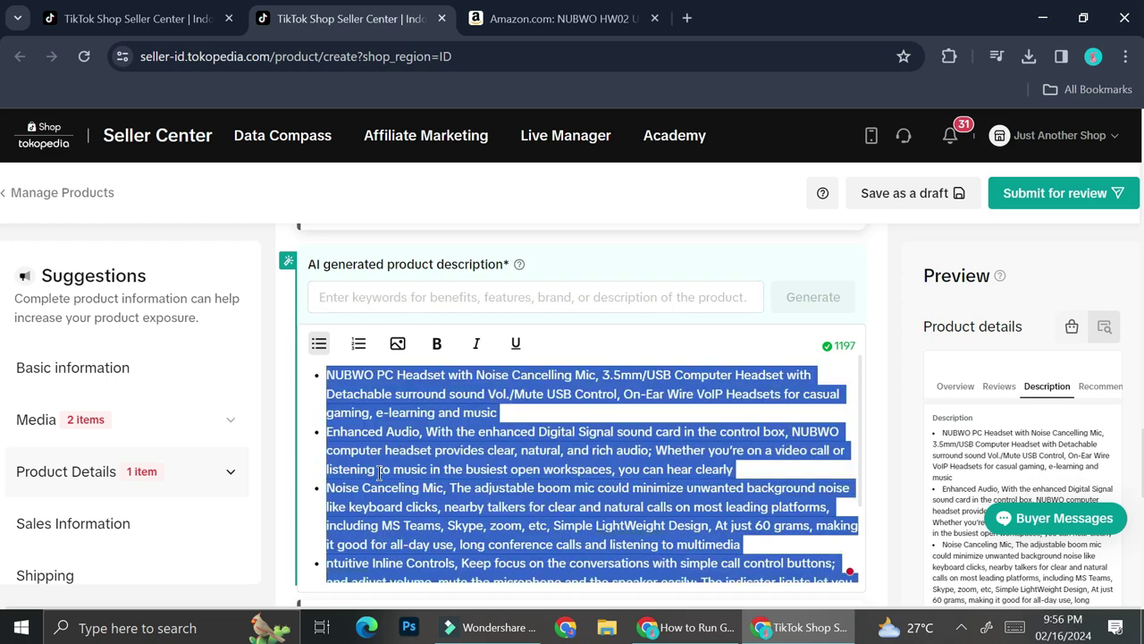
{"action": "key", "text": "BackSpace"}
Generate an AI product description, using the copied NUBWO headset bullet points as the keywords
{"action": "scroll", "coordinate": [485, 330], "scroll_direction": "up", "scroll_amount": 15}
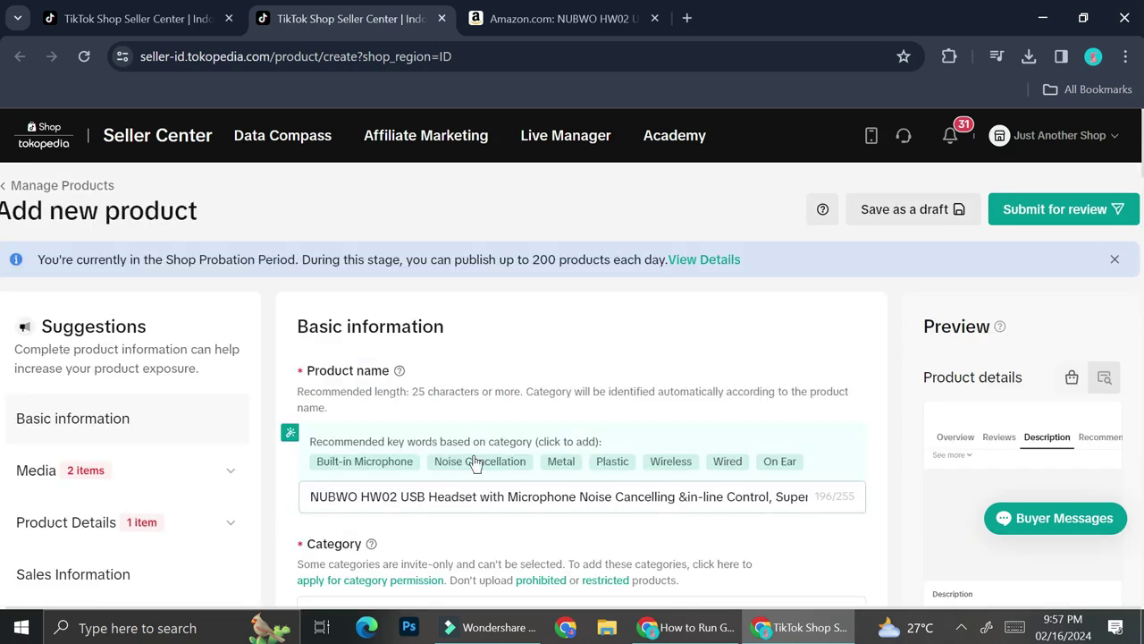
{"action": "scroll", "coordinate": [477, 463], "scroll_direction": "down", "scroll_amount": 2}
{"action": "triple_click", "coordinate": [472, 363]}
{"action": "scroll", "coordinate": [471, 375], "scroll_direction": "down", "scroll_amount": 4}
{"action": "scroll", "coordinate": [471, 375], "scroll_direction": "down", "scroll_amount": 10}
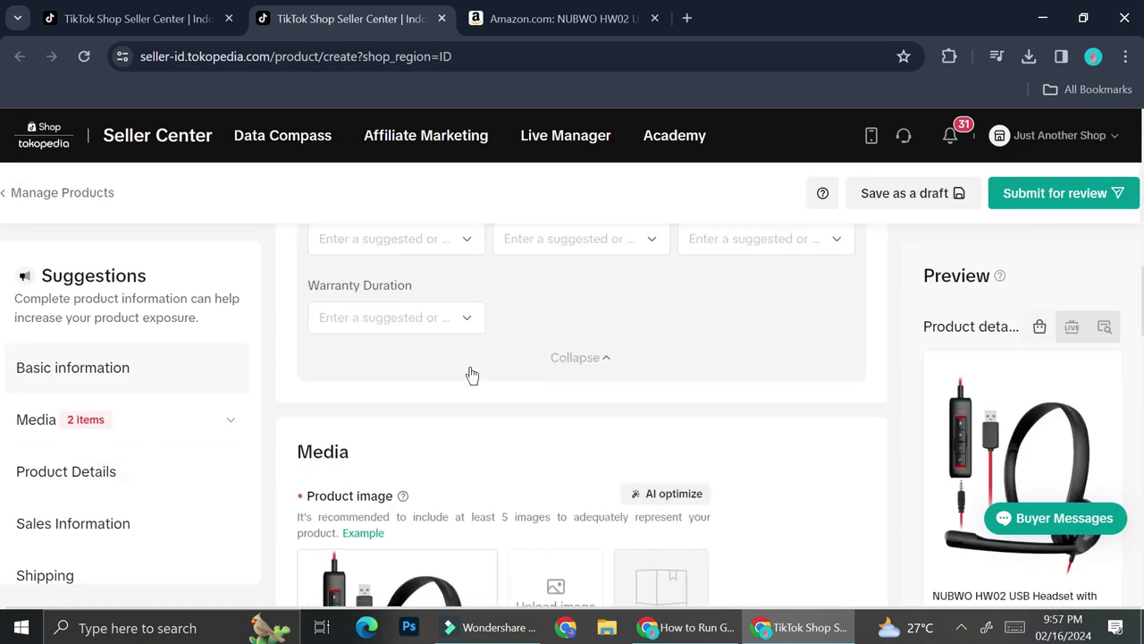
{"action": "scroll", "coordinate": [471, 375], "scroll_direction": "down", "scroll_amount": 3}
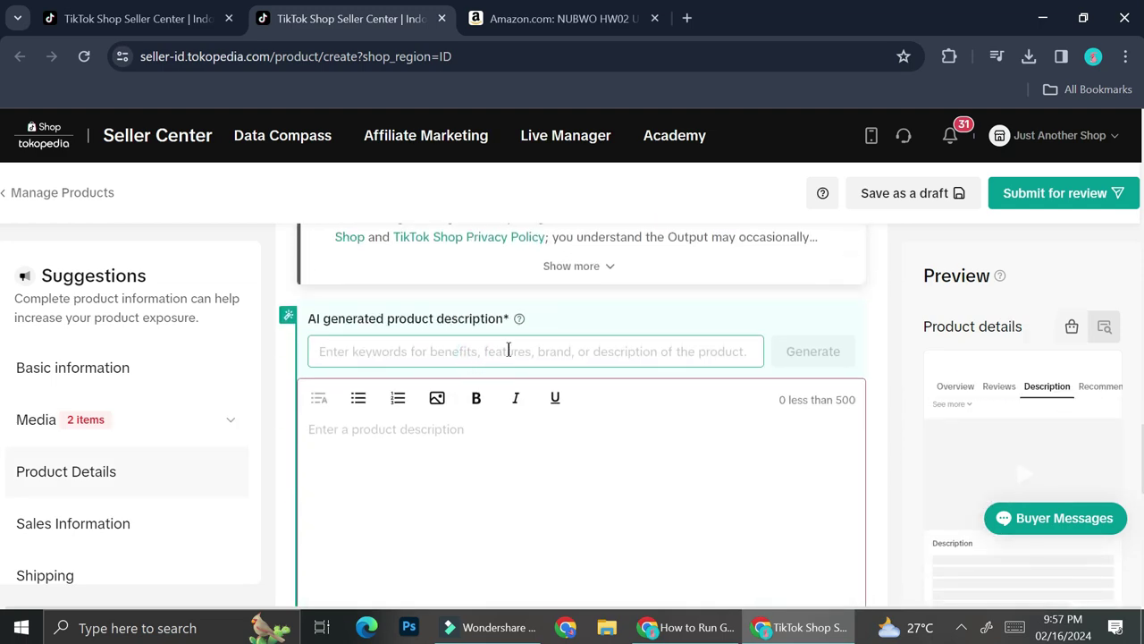
{"action": "key", "text": "ctrl+v"}
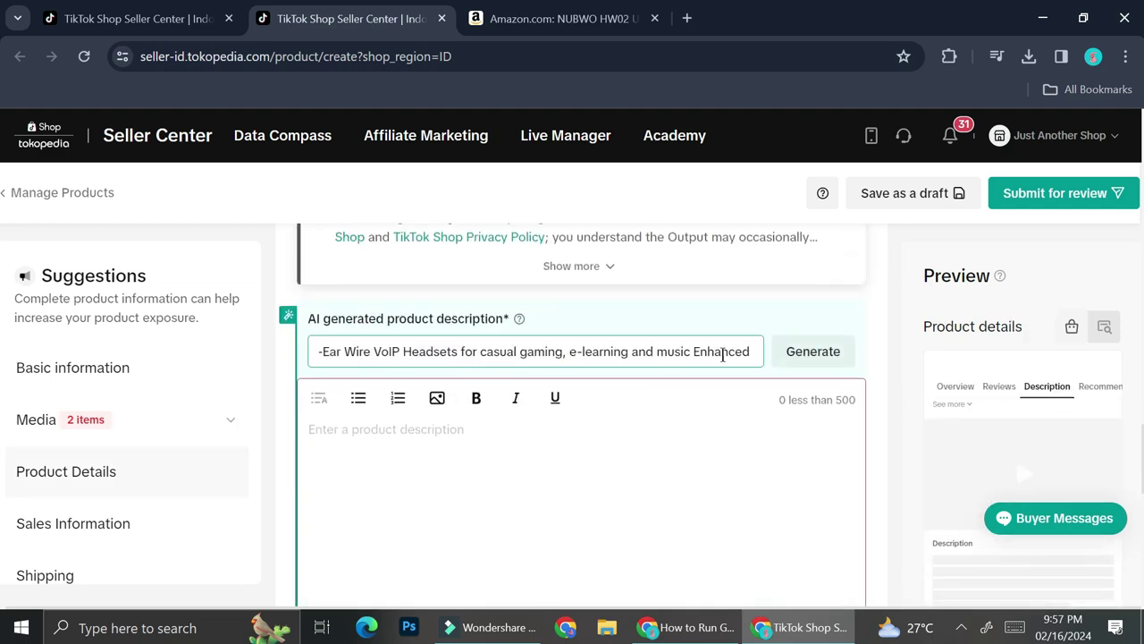
{"action": "left_click", "coordinate": [810, 352]}
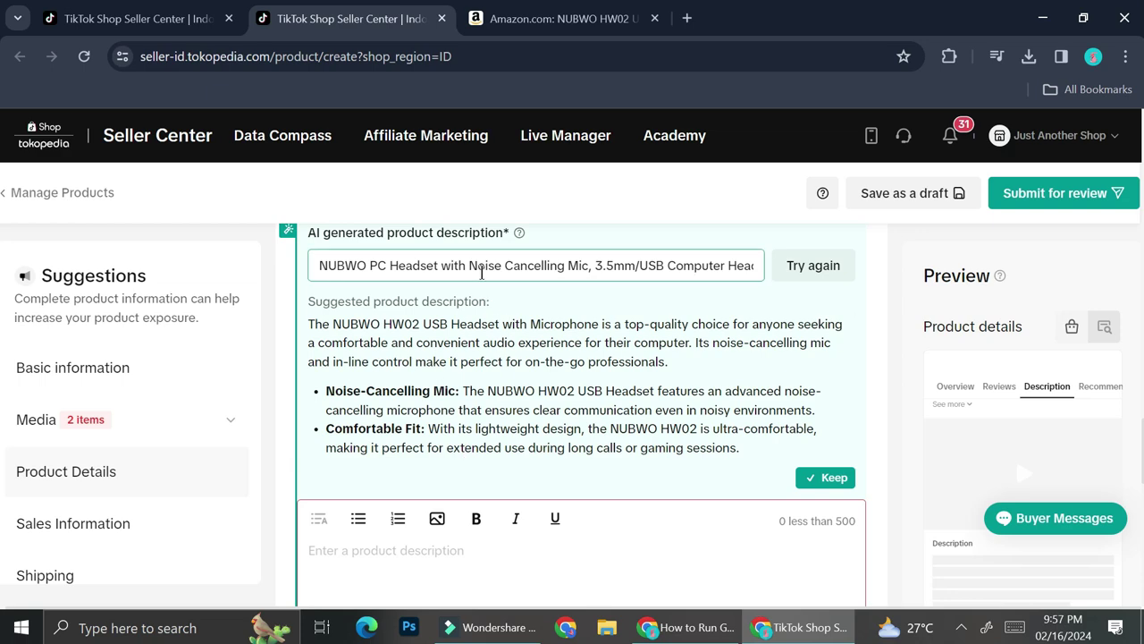
Fill the empty product description with the "About this item" bullet points from the Amazon listing instead of the AI suggestion
{"action": "left_click", "coordinate": [559, 18]}
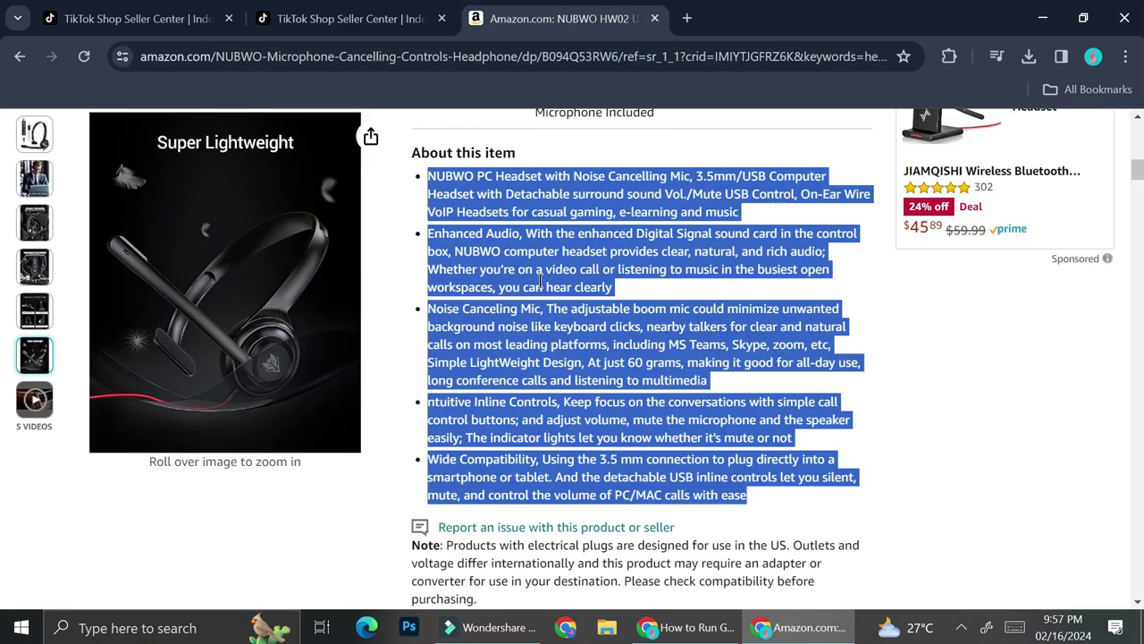
{"action": "left_click", "coordinate": [349, 18]}
{"action": "left_click", "coordinate": [439, 547]}
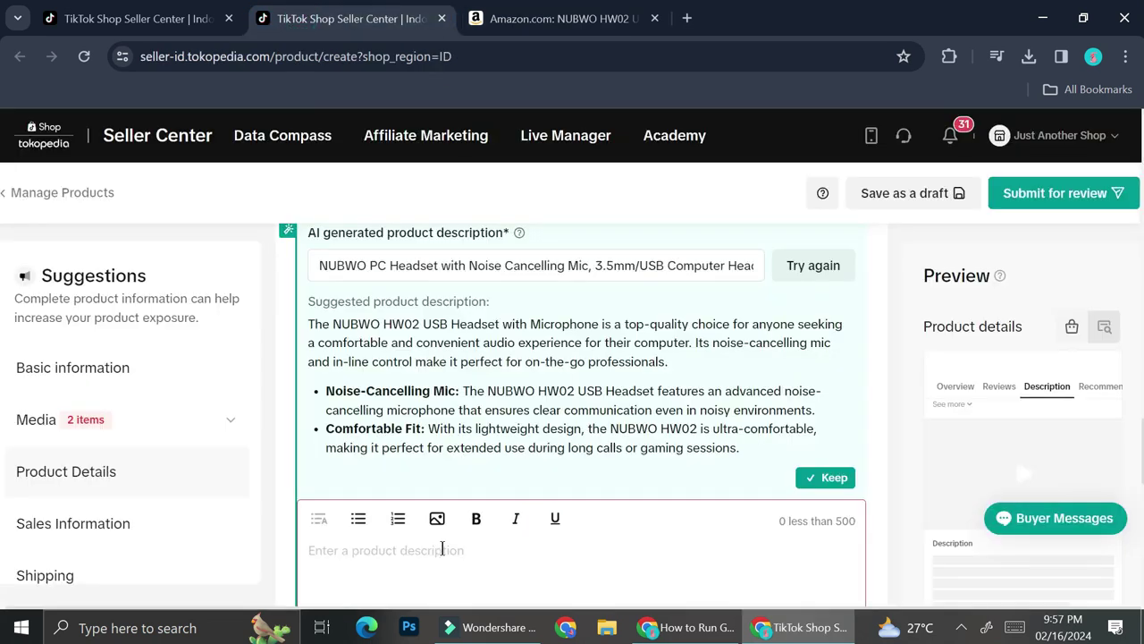
{"action": "scroll", "coordinate": [439, 544], "scroll_direction": "down", "scroll_amount": 1}
{"action": "key", "text": "ctrl+v"}
Check the headset's price on the Amazon listing for the retail price field in the sales information
{"action": "scroll", "coordinate": [597, 531], "scroll_direction": "down", "scroll_amount": 4}
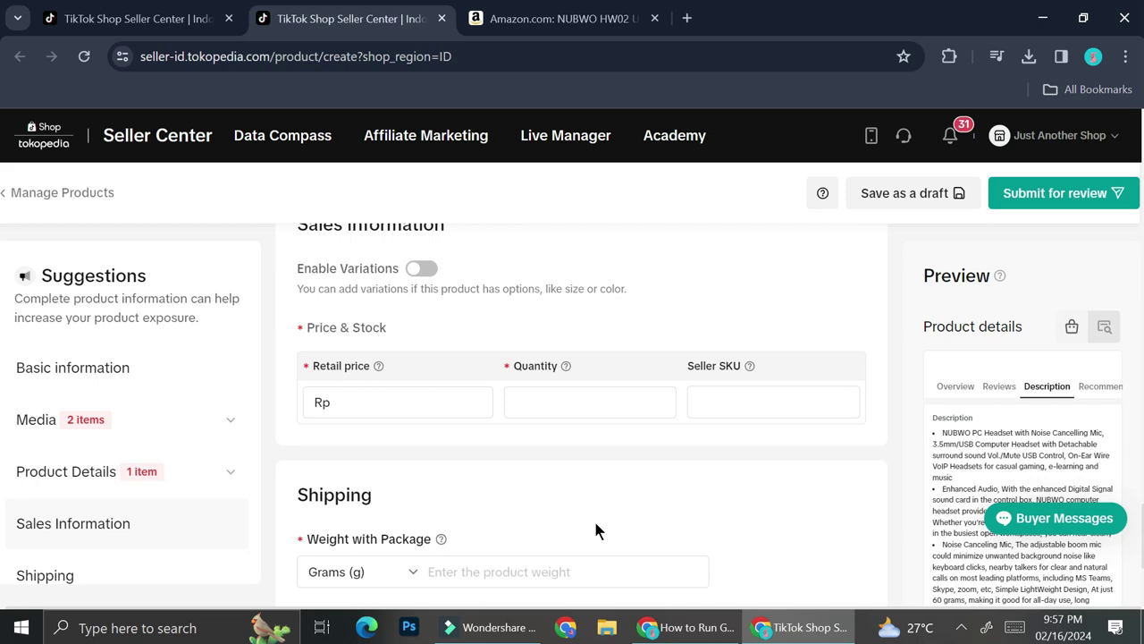
{"action": "left_click", "coordinate": [414, 405]}
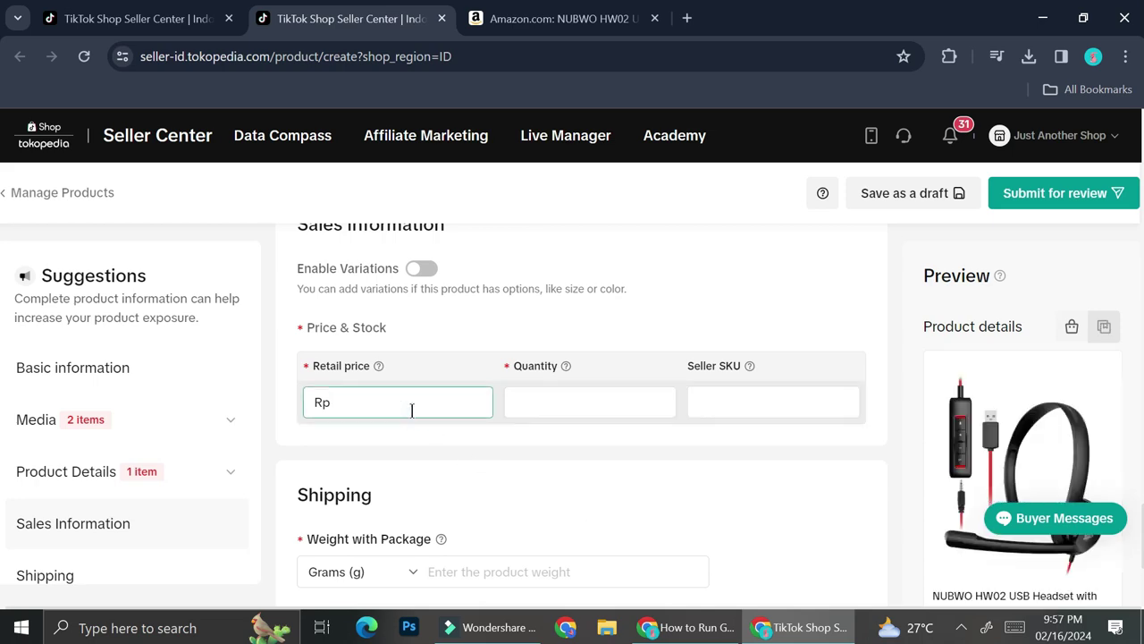
{"action": "left_click", "coordinate": [519, 18]}
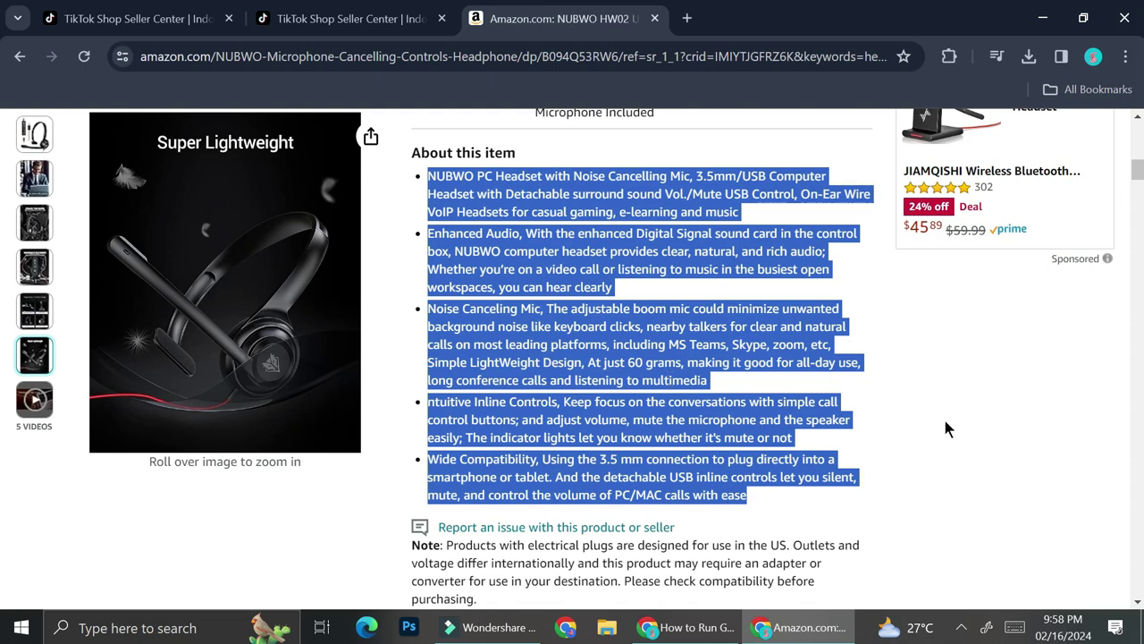
{"action": "left_click", "coordinate": [999, 435]}
{"action": "scroll", "coordinate": [683, 337], "scroll_direction": "up", "scroll_amount": 3}
{"action": "scroll", "coordinate": [683, 331], "scroll_direction": "up", "scroll_amount": 3}
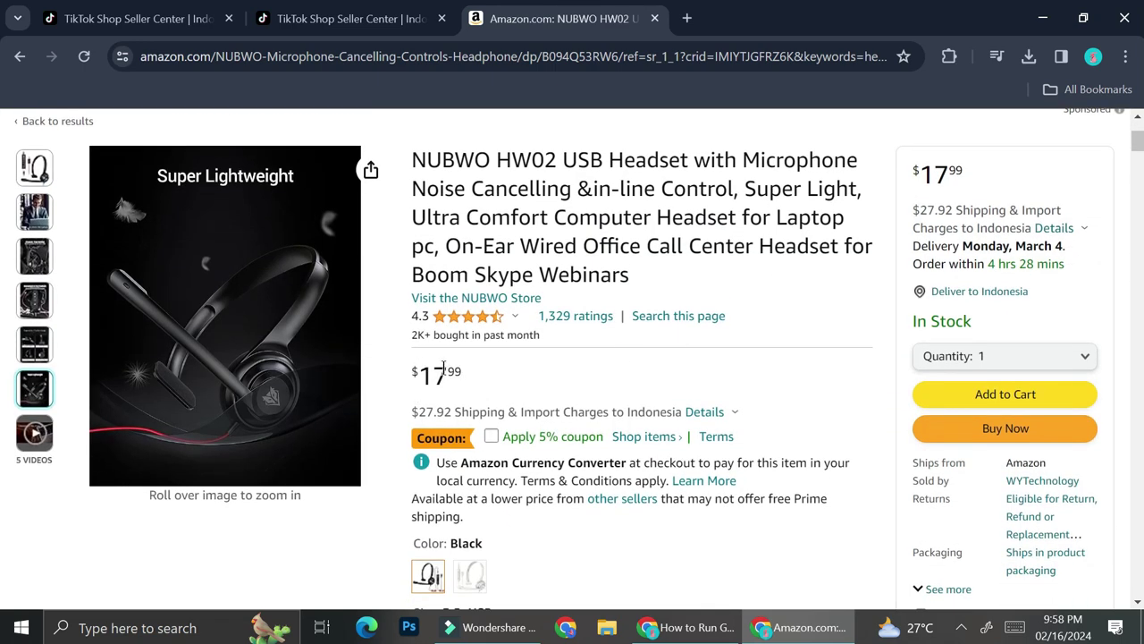
Look up the conversion "17 usd to idr" with a Google search in a new tab
{"action": "left_click", "coordinate": [689, 19]}
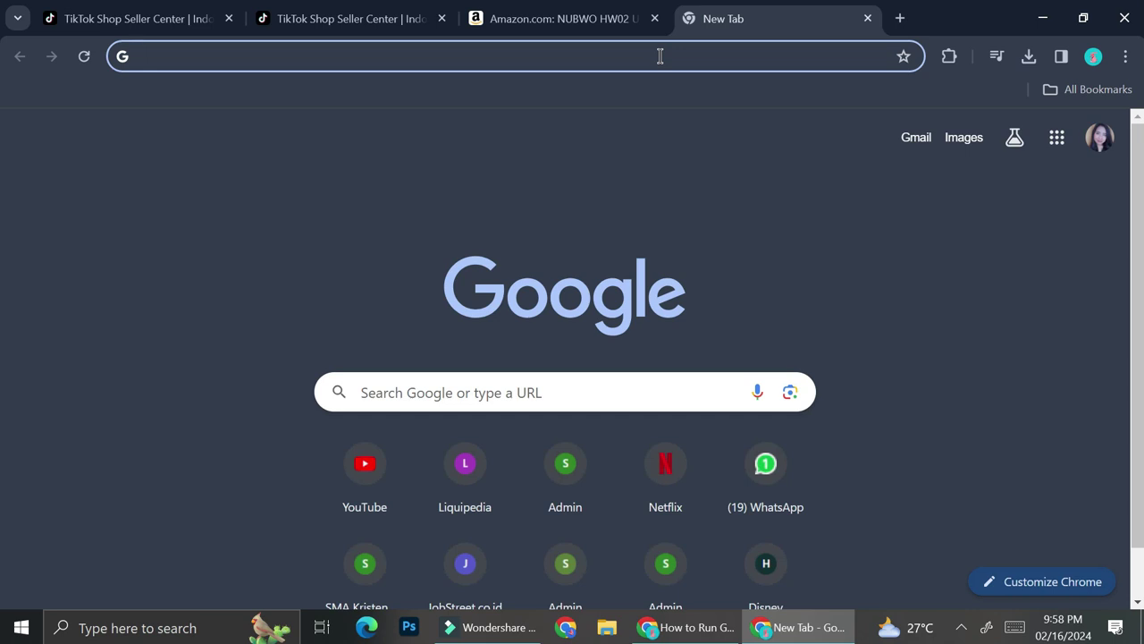
{"action": "type", "text": "17"}
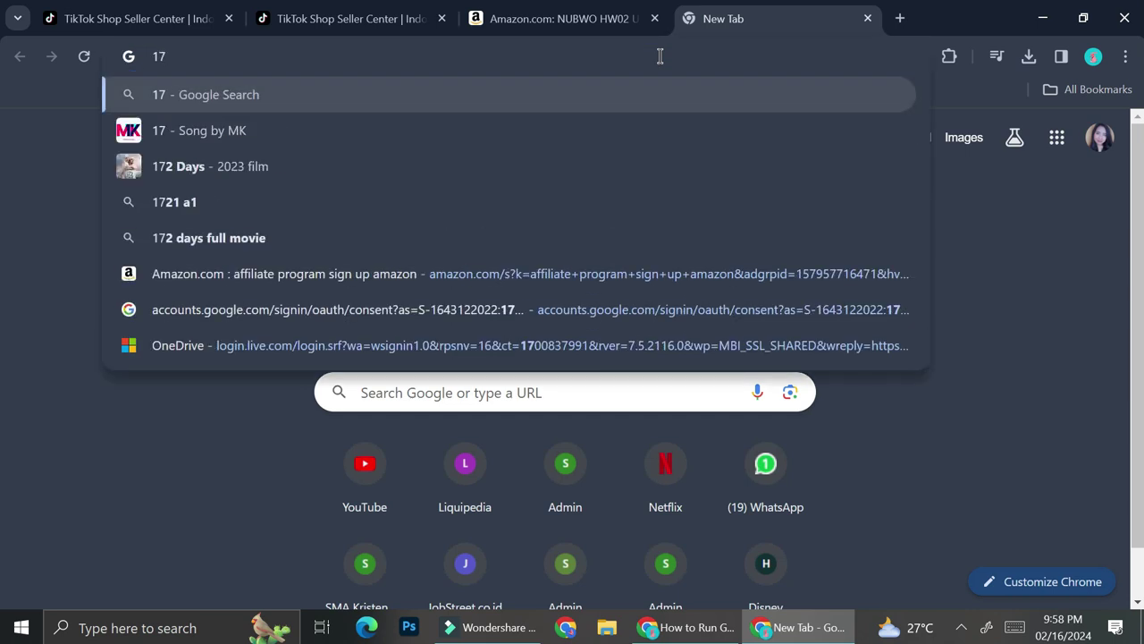
{"action": "type", "text": " usd"}
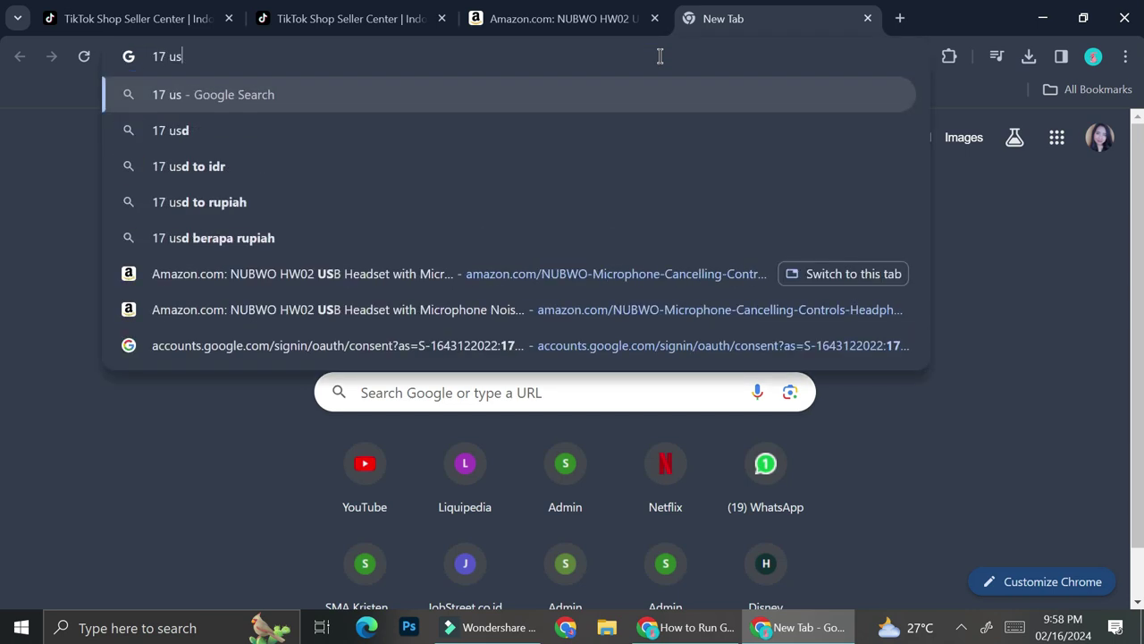
{"action": "left_click", "coordinate": [599, 130]}
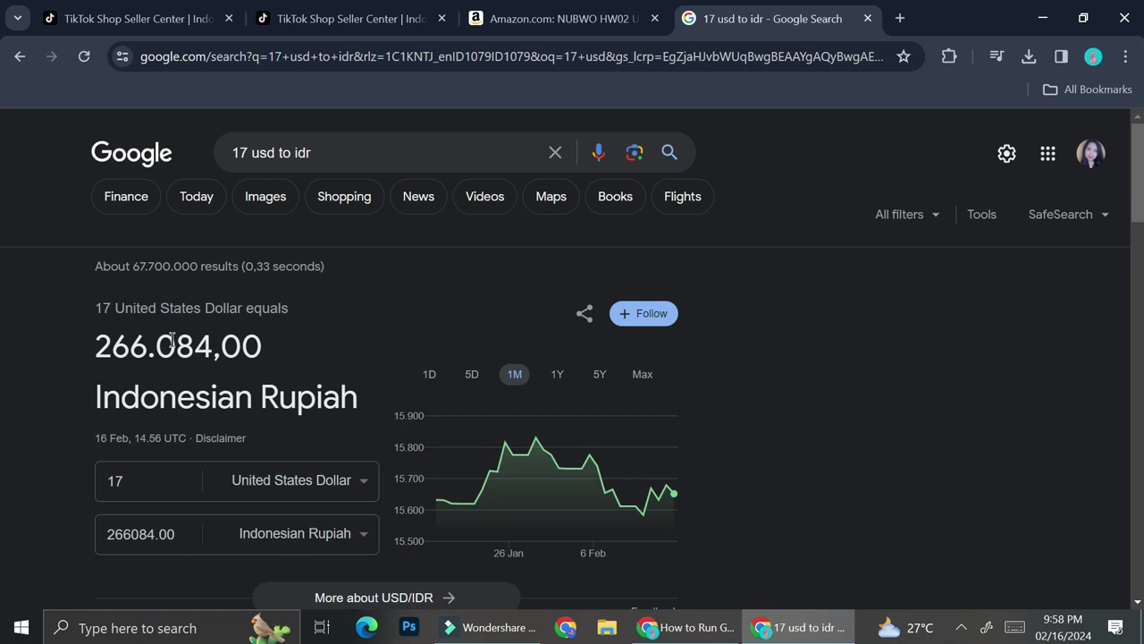
Set the product's retail price to Rp 350.000 and the quantity to 1, leaving the seller SKU blank
{"action": "left_click", "coordinate": [347, 9]}
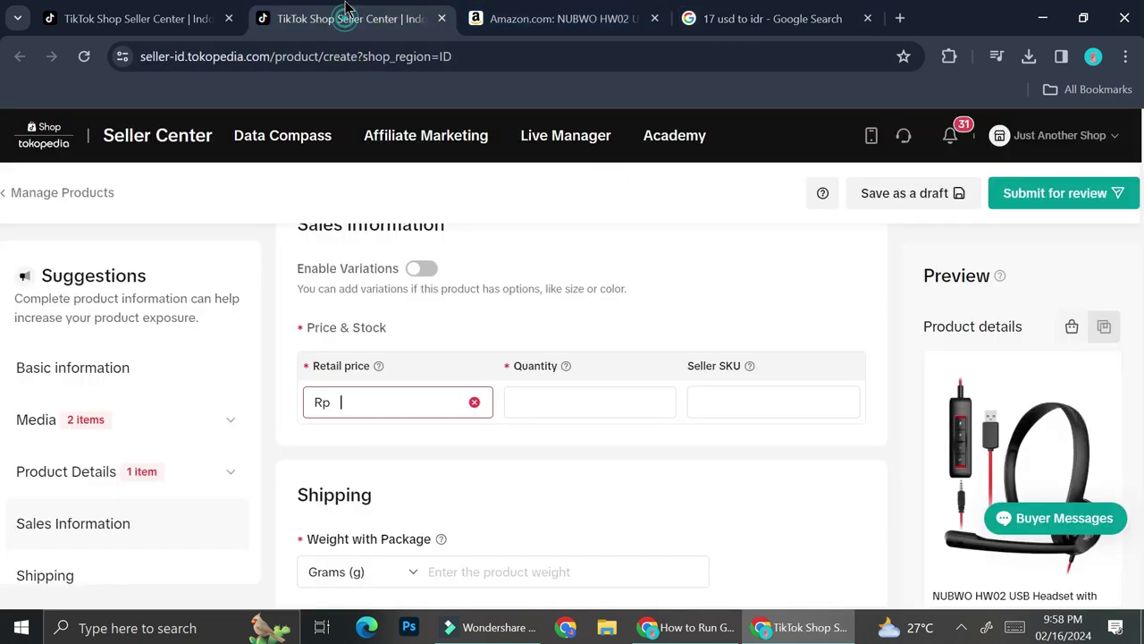
{"action": "left_click", "coordinate": [416, 414]}
{"action": "type", "text": "32"}
{"action": "key", "text": "BackSpace"}
{"action": "type", "text": "50."}
{"action": "type", "text": "000"}
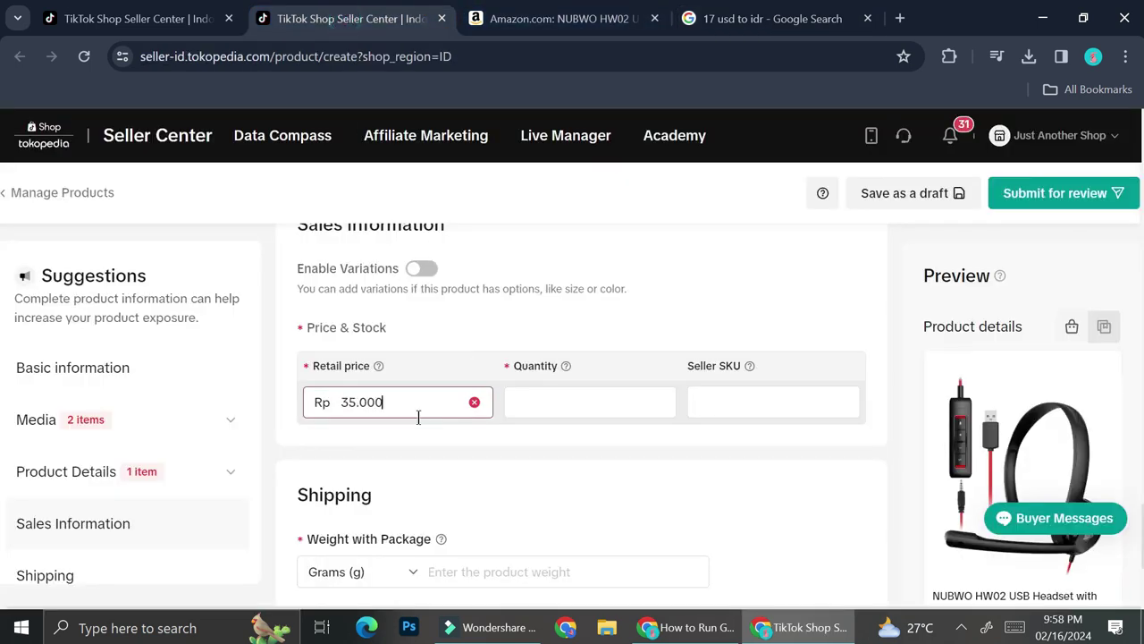
{"action": "left_click", "coordinate": [526, 393]}
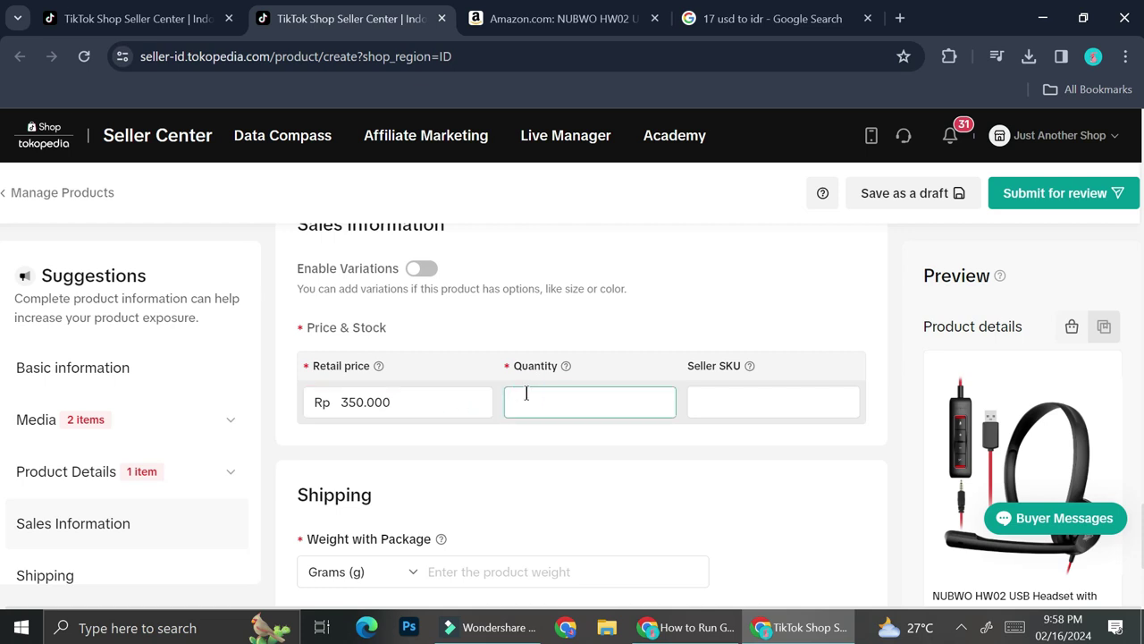
{"action": "type", "text": "1"}
{"action": "left_click", "coordinate": [769, 396]}
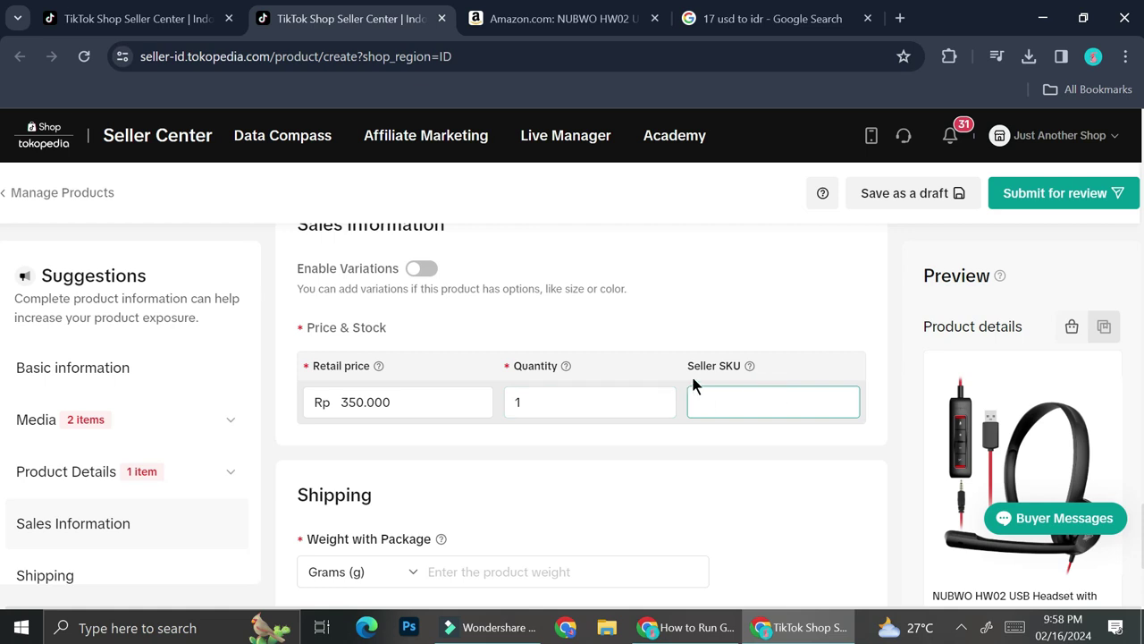
Change the unit of the weight with package to Kilograms (kg) and set the weight to 1.5
{"action": "scroll", "coordinate": [630, 441], "scroll_direction": "down", "scroll_amount": 2}
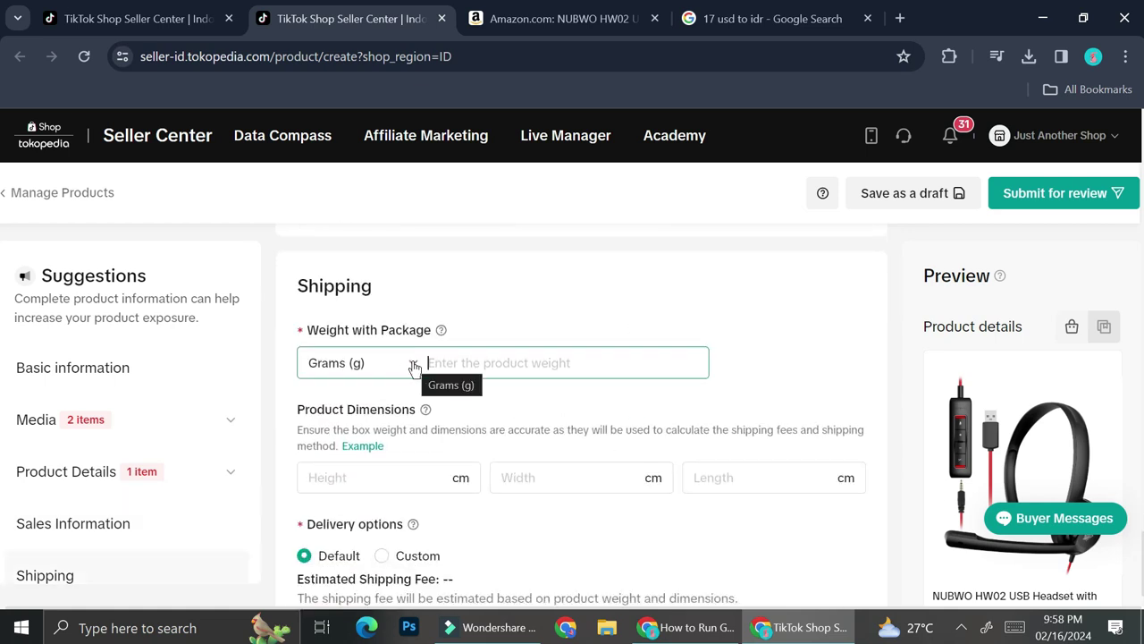
{"action": "left_click", "coordinate": [414, 365]}
{"action": "left_click", "coordinate": [380, 438]}
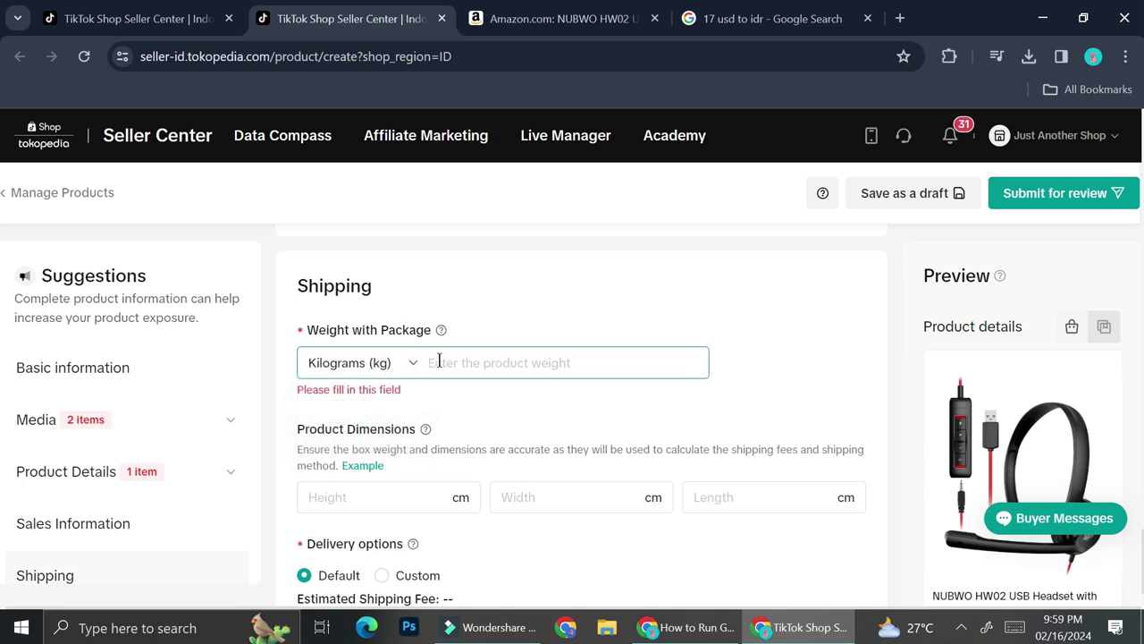
{"action": "left_click", "coordinate": [573, 18]}
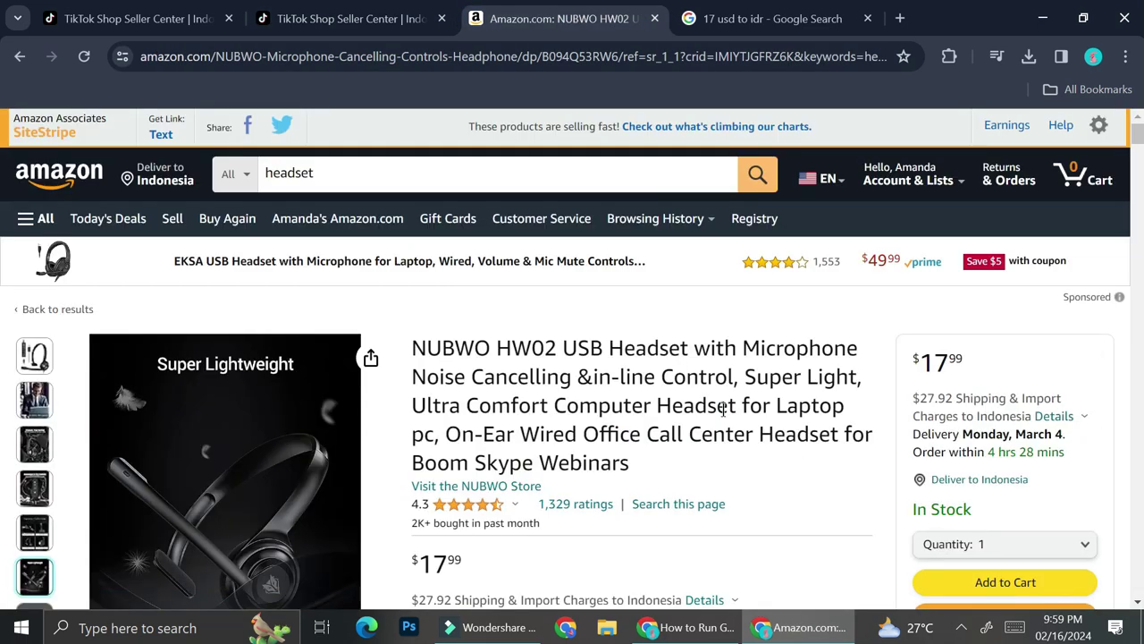
{"action": "left_click", "coordinate": [348, 11]}
{"action": "scroll", "coordinate": [494, 332], "scroll_direction": "down", "scroll_amount": 1}
{"action": "left_click", "coordinate": [500, 331]}
{"action": "left_click", "coordinate": [499, 332]}
{"action": "type", "text": "1"}
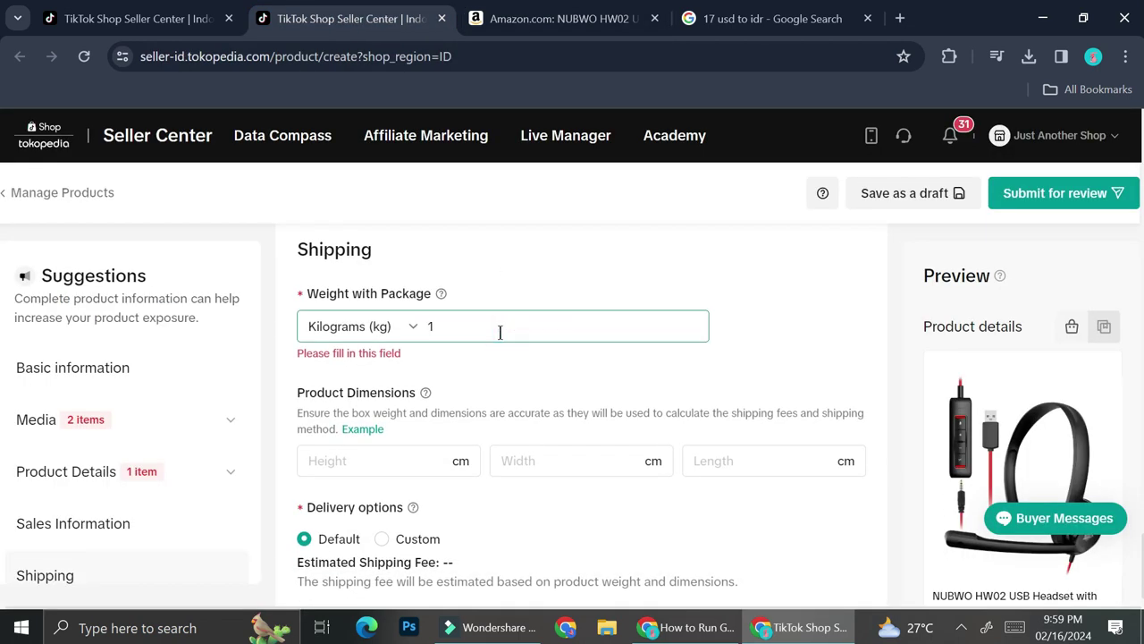
{"action": "type", "text": ".5"}
{"action": "left_click", "coordinate": [664, 353]}
{"action": "scroll", "coordinate": [664, 353], "scroll_direction": "down", "scroll_amount": 1}
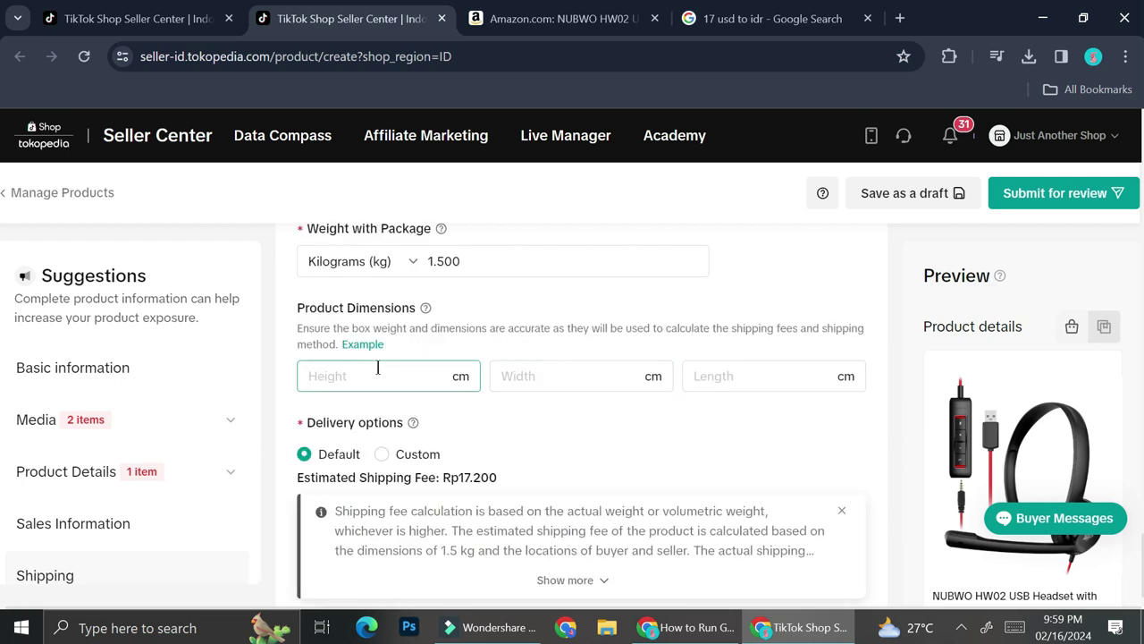
{"action": "scroll", "coordinate": [631, 396], "scroll_direction": "down", "scroll_amount": 1}
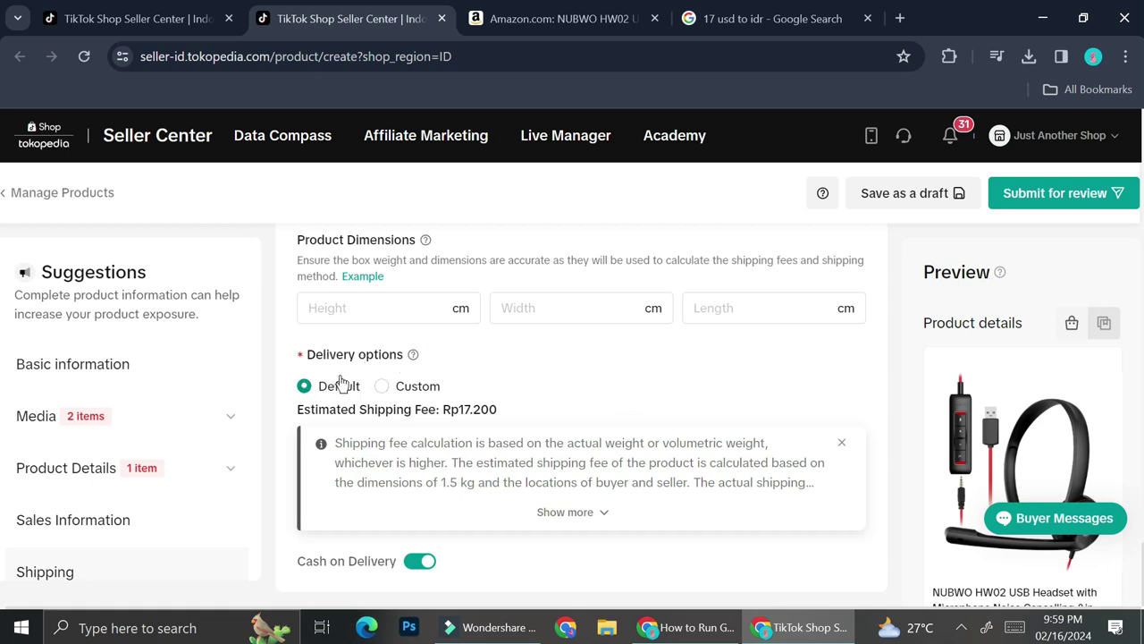
Set the delivery options to Custom with Standard shipping selected, and switch Cash on Delivery off
{"action": "left_click", "coordinate": [420, 561]}
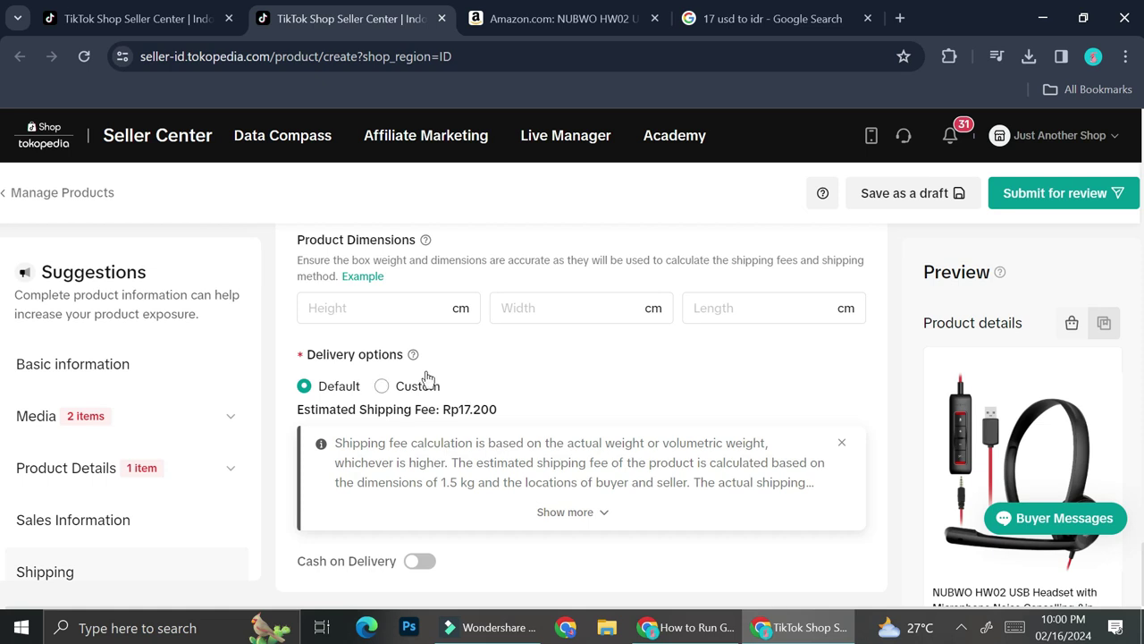
{"action": "left_click", "coordinate": [402, 390]}
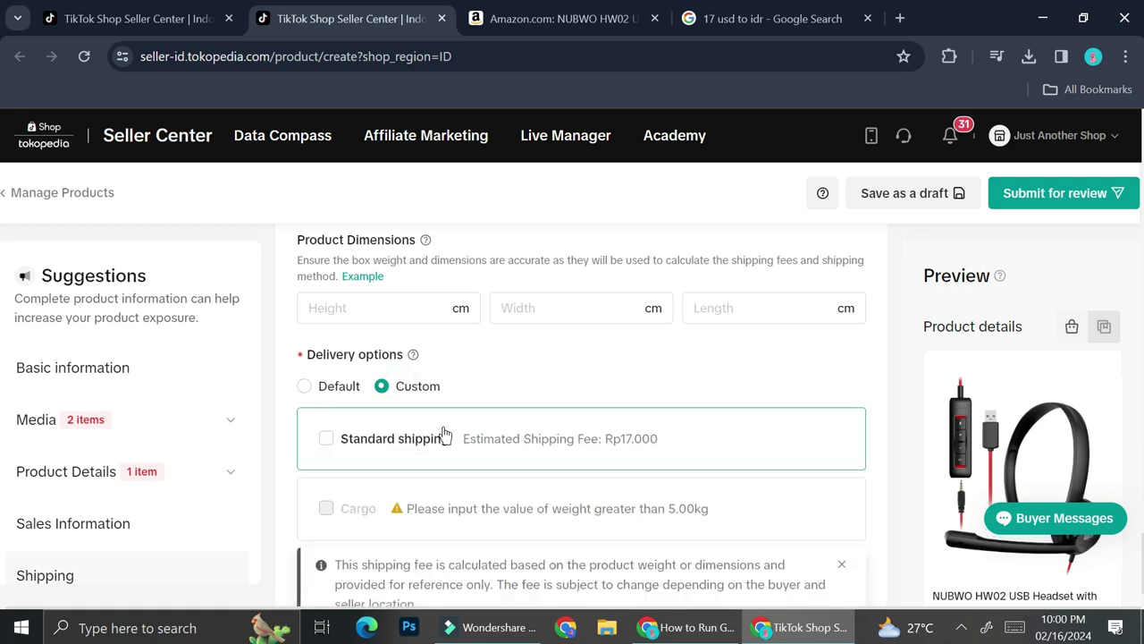
{"action": "scroll", "coordinate": [442, 420], "scroll_direction": "down", "scroll_amount": 1}
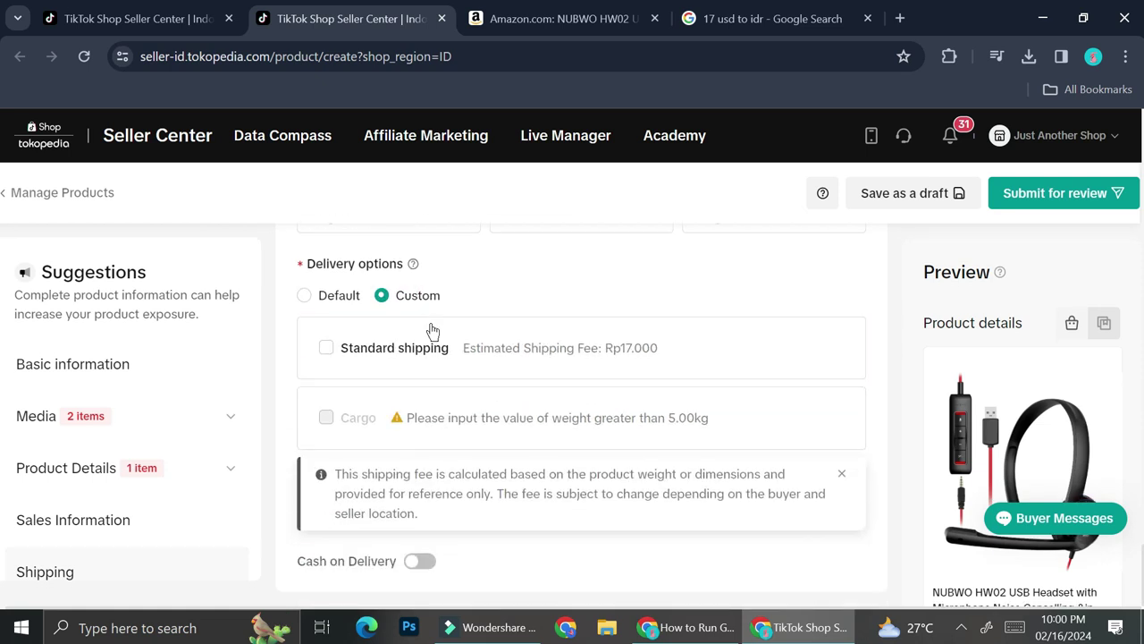
{"action": "left_click", "coordinate": [447, 354]}
{"action": "left_click", "coordinate": [335, 295]}
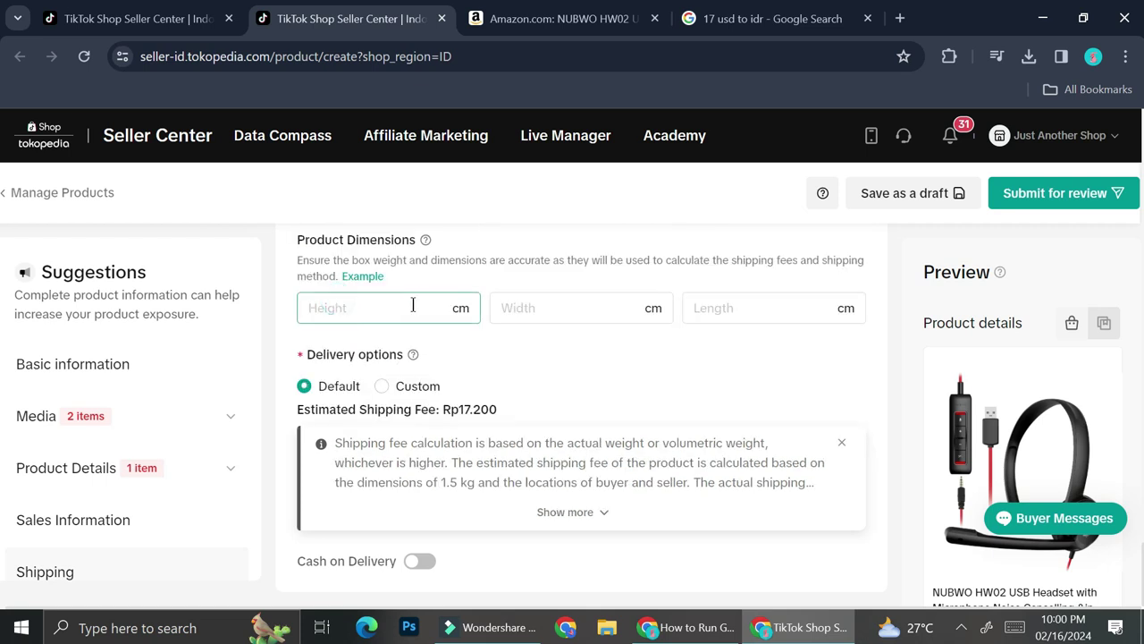
{"action": "left_click", "coordinate": [383, 385]}
{"action": "scroll", "coordinate": [413, 437], "scroll_direction": "down", "scroll_amount": 1}
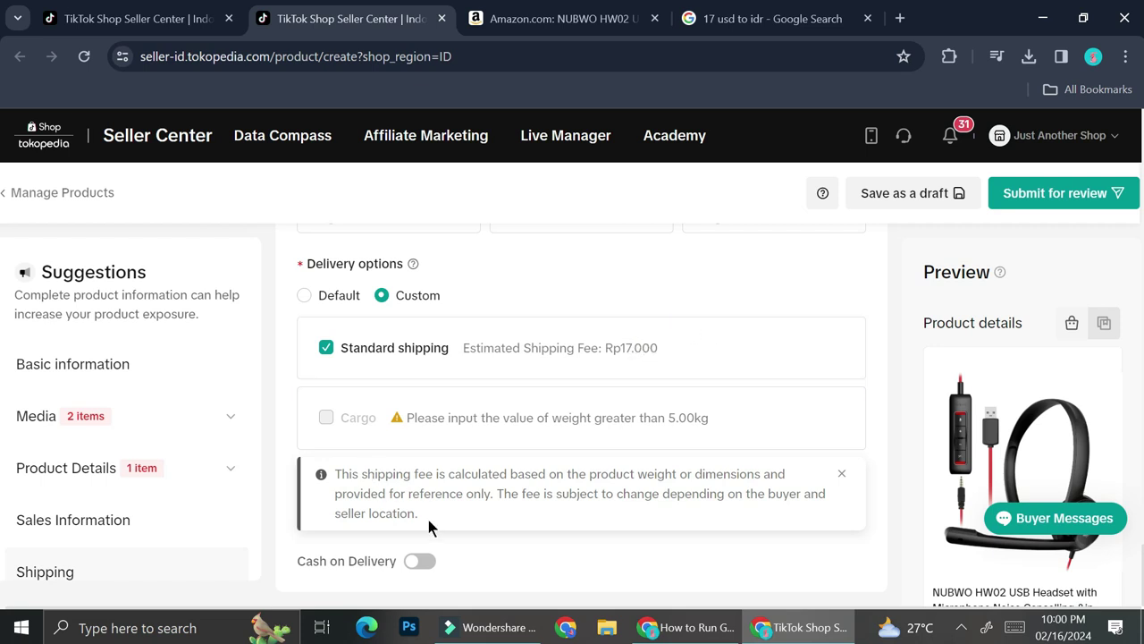
{"action": "left_click", "coordinate": [420, 562]}
{"action": "left_click", "coordinate": [420, 570]}
Review the suggestions for the Media and Product Details sections and look over the product description and shipping settings
{"action": "mouse_move", "coordinate": [999, 272]}
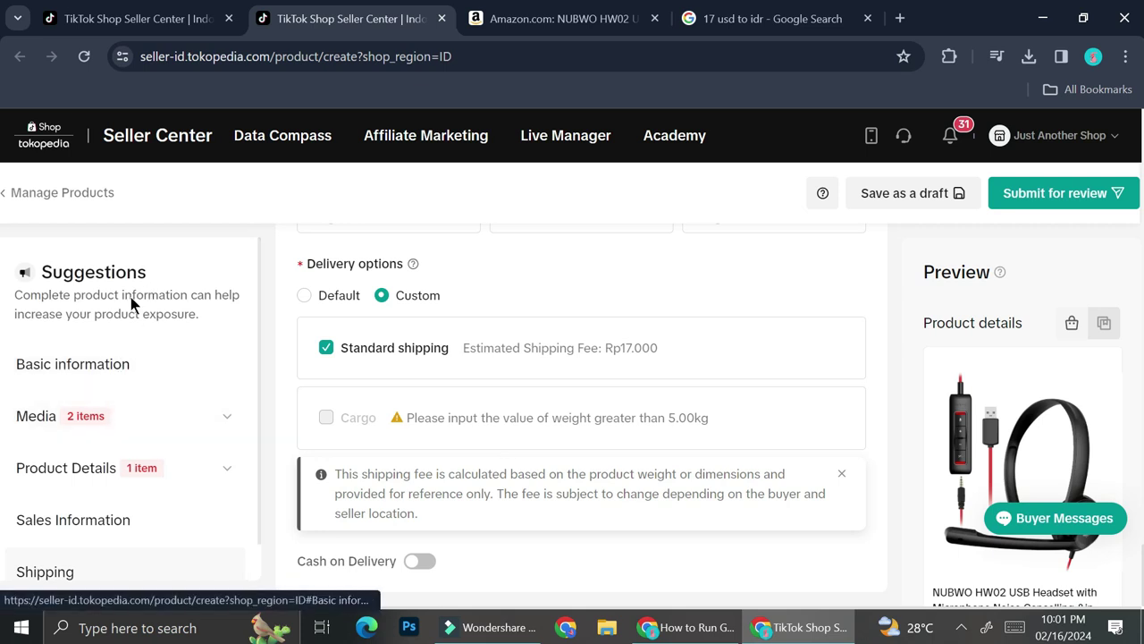
{"action": "left_click", "coordinate": [230, 419]}
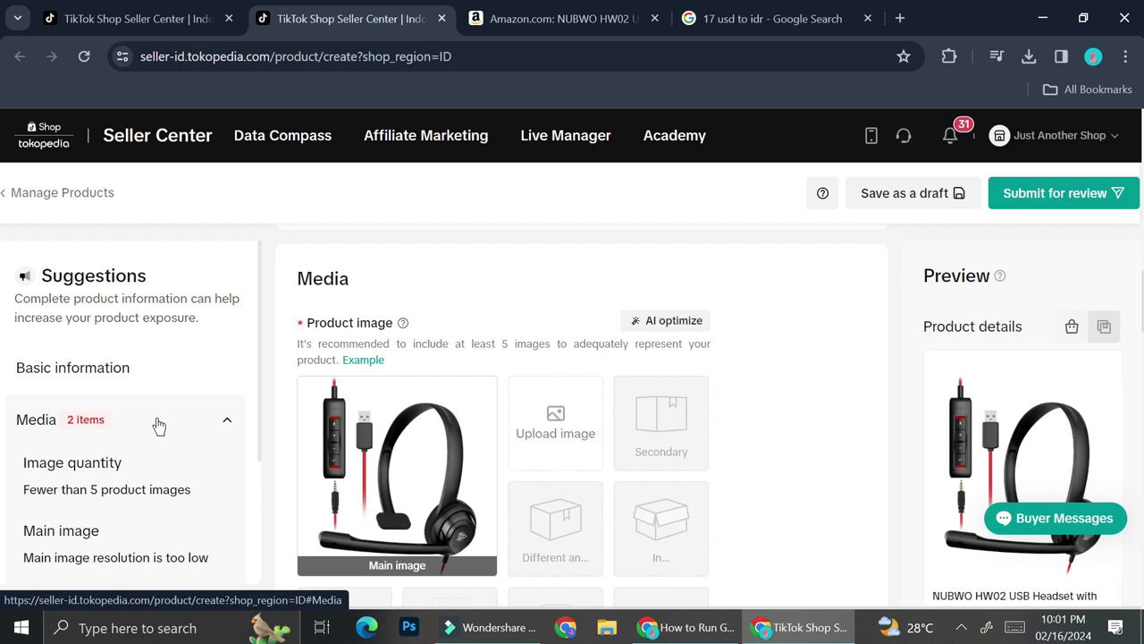
{"action": "scroll", "coordinate": [171, 462], "scroll_direction": "down", "scroll_amount": 1}
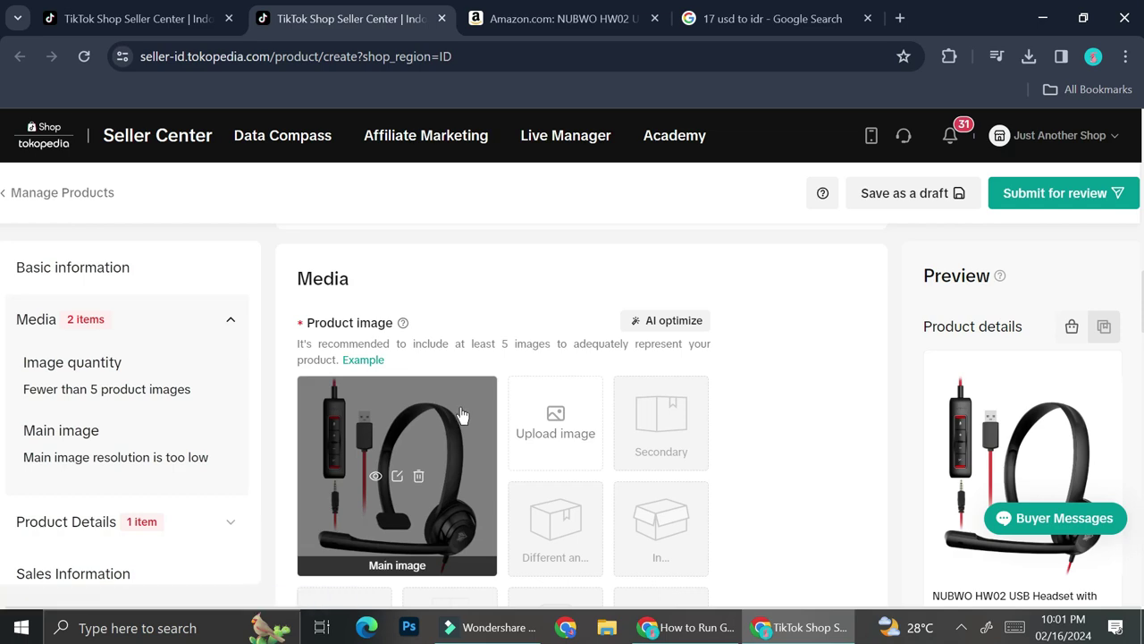
{"action": "scroll", "coordinate": [152, 447], "scroll_direction": "down", "scroll_amount": 1}
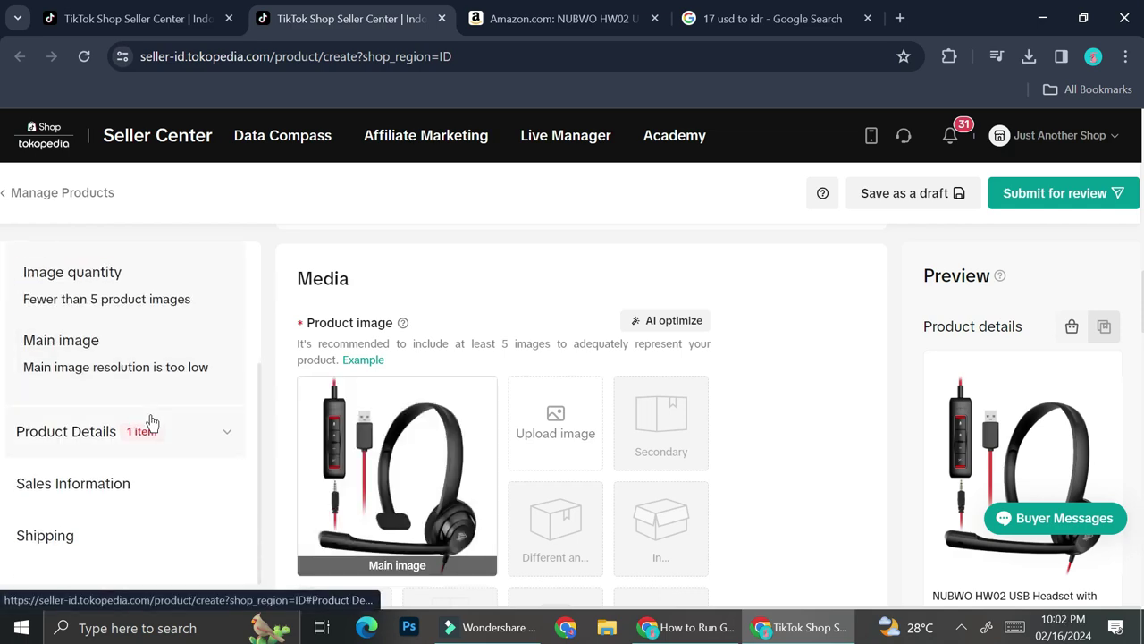
{"action": "left_click", "coordinate": [167, 438]}
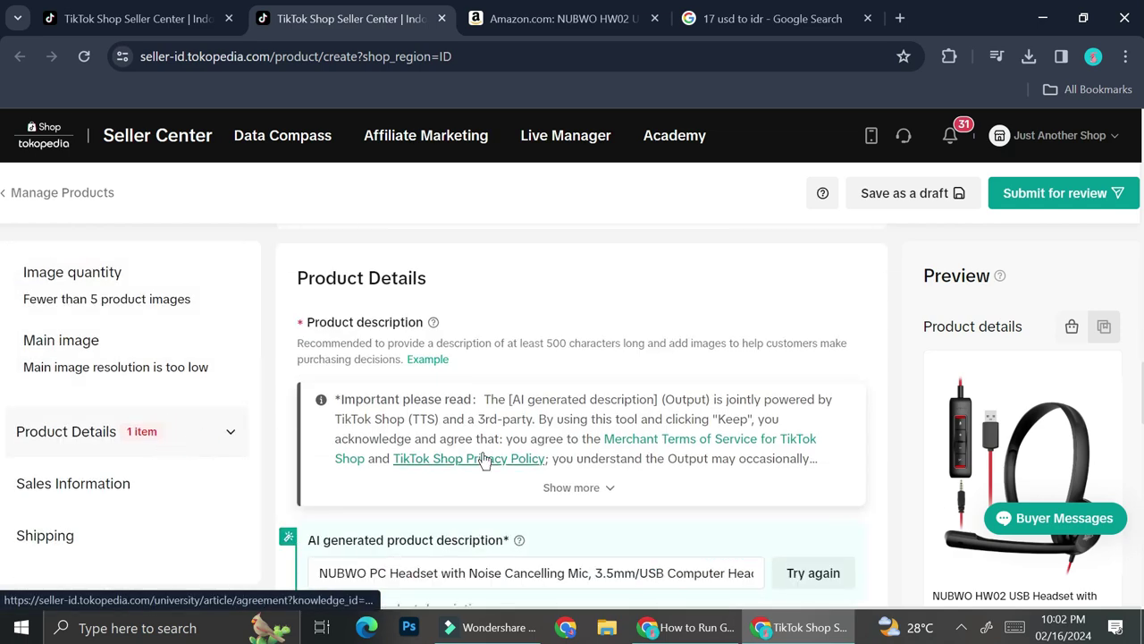
{"action": "left_click", "coordinate": [179, 434]}
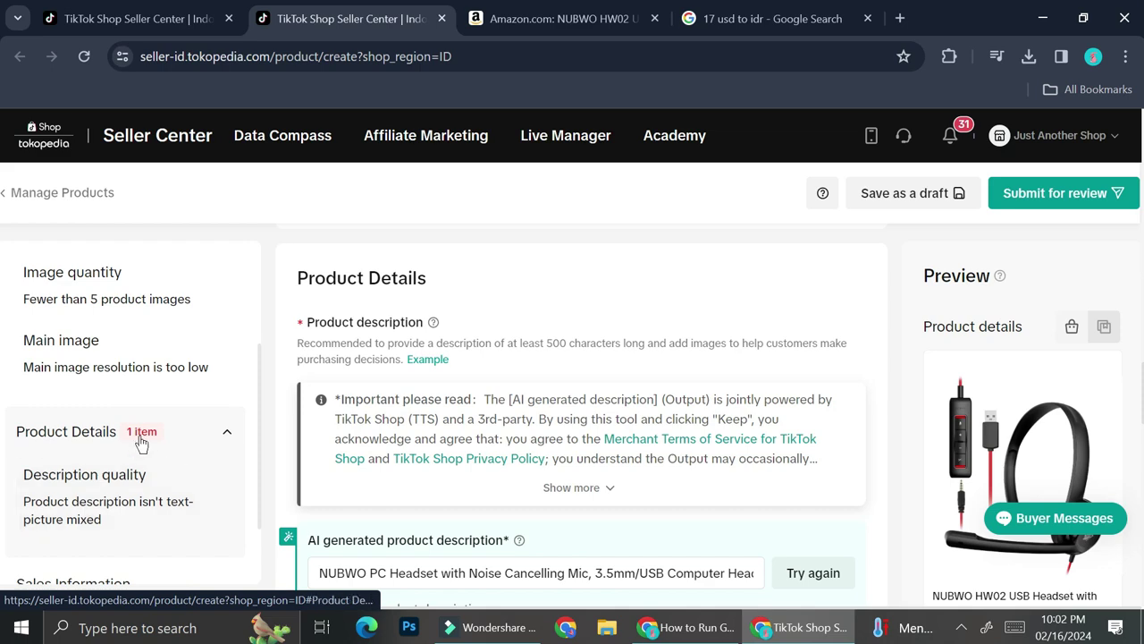
{"action": "left_click", "coordinate": [231, 432]}
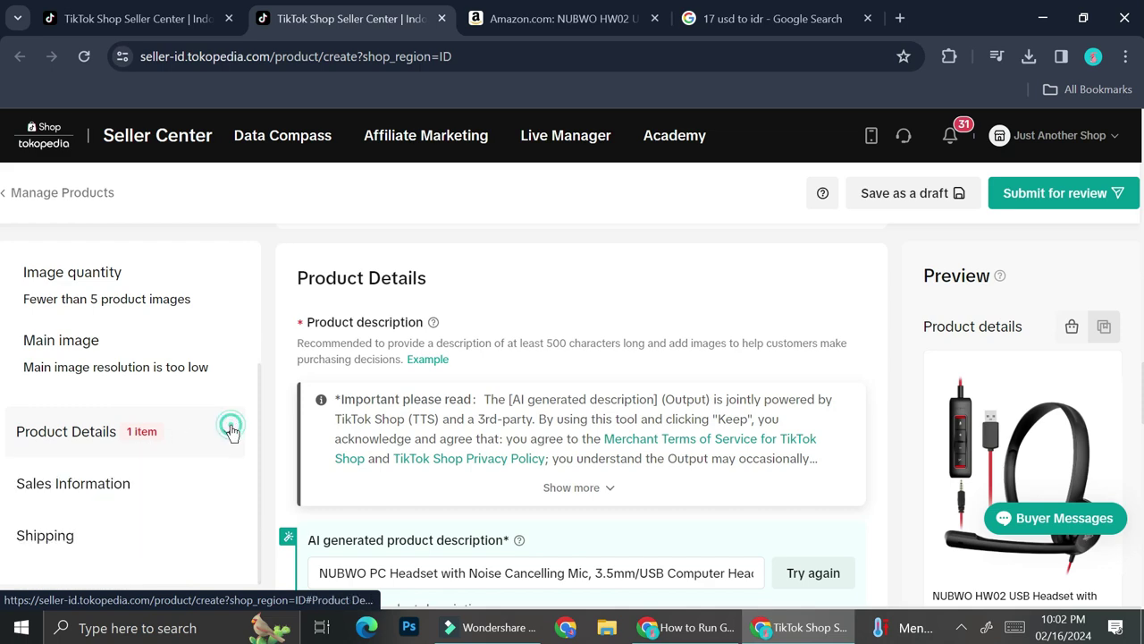
{"action": "scroll", "coordinate": [441, 327], "scroll_direction": "down", "scroll_amount": 7}
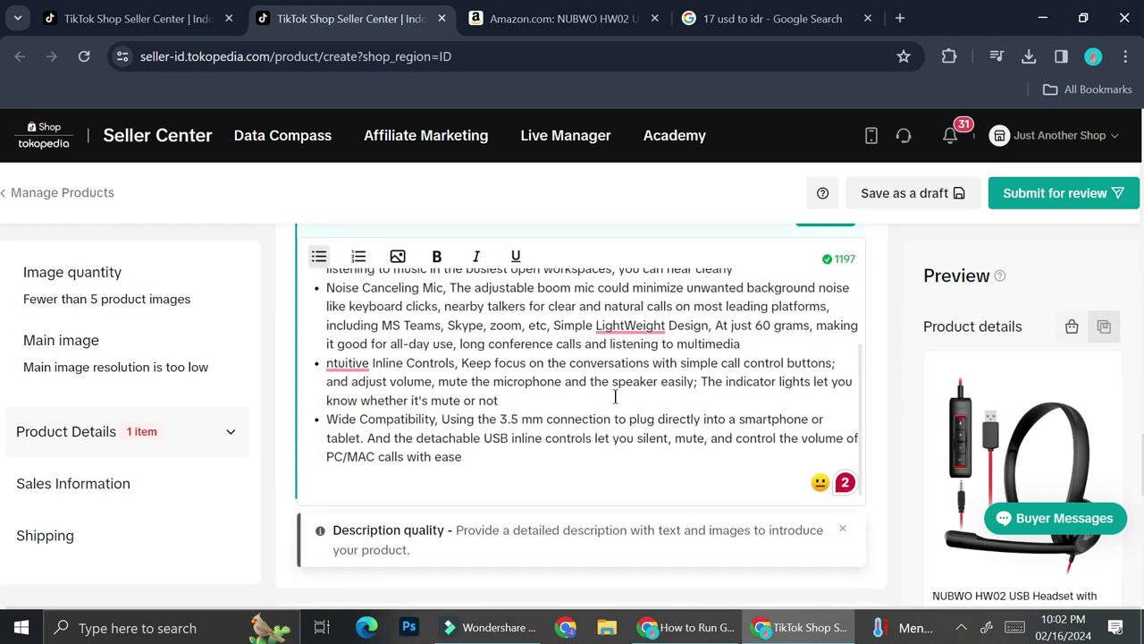
{"action": "scroll", "coordinate": [613, 392], "scroll_direction": "down", "scroll_amount": 15}
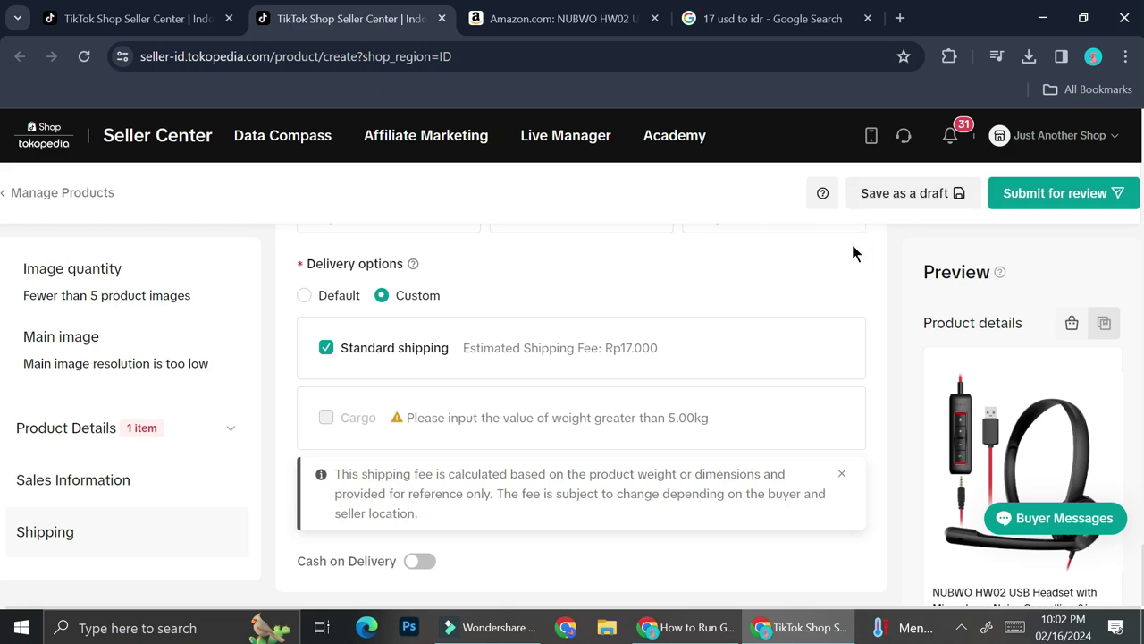
Dismiss the Shop Probation Period notice and submit the product for review without adding more images
{"action": "left_click", "coordinate": [900, 211]}
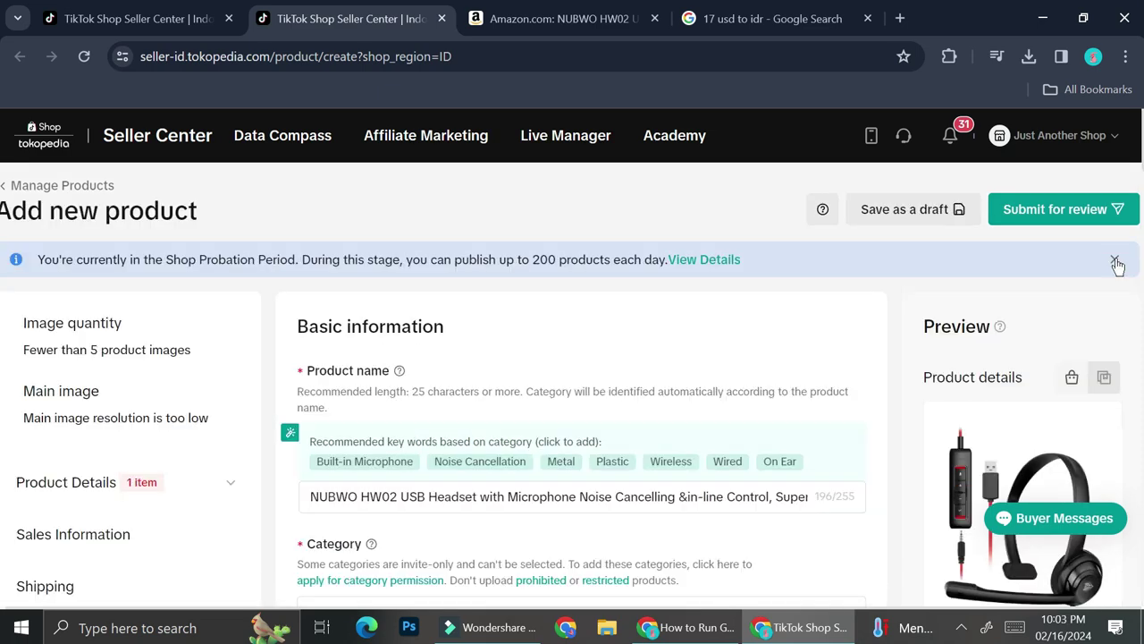
{"action": "left_click", "coordinate": [1115, 261]}
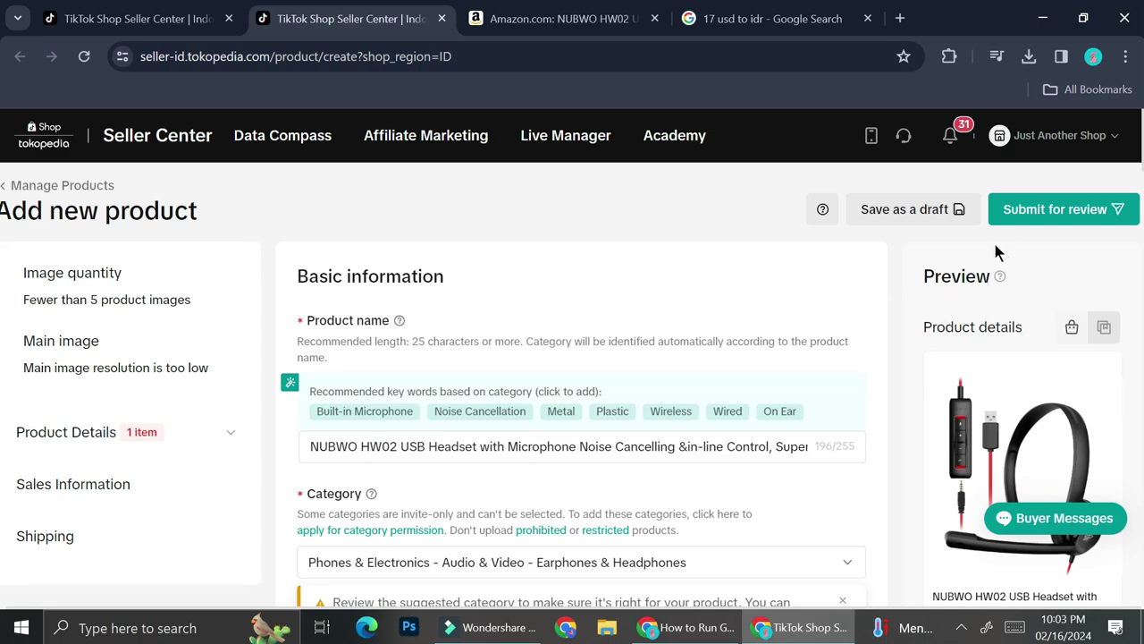
{"action": "left_click", "coordinate": [1016, 222]}
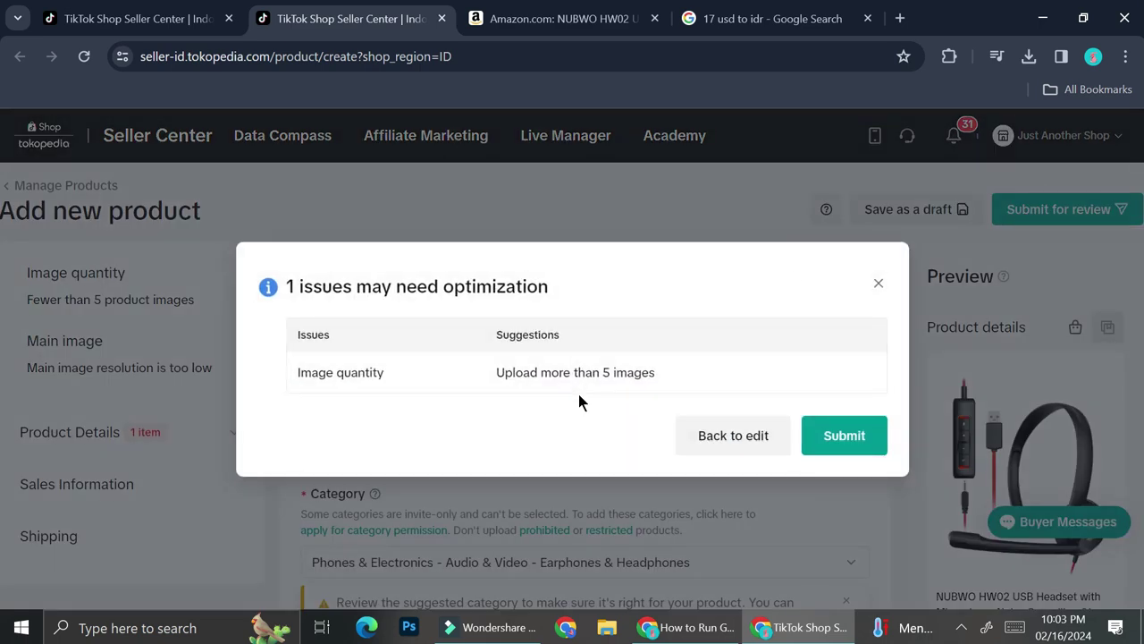
{"action": "left_click", "coordinate": [817, 438]}
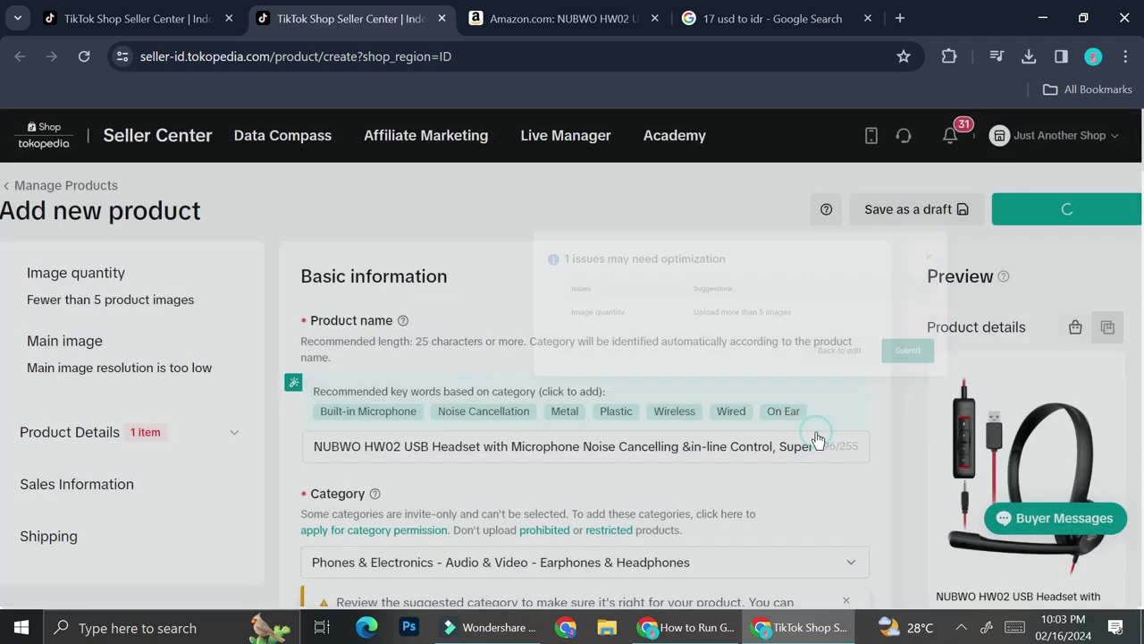